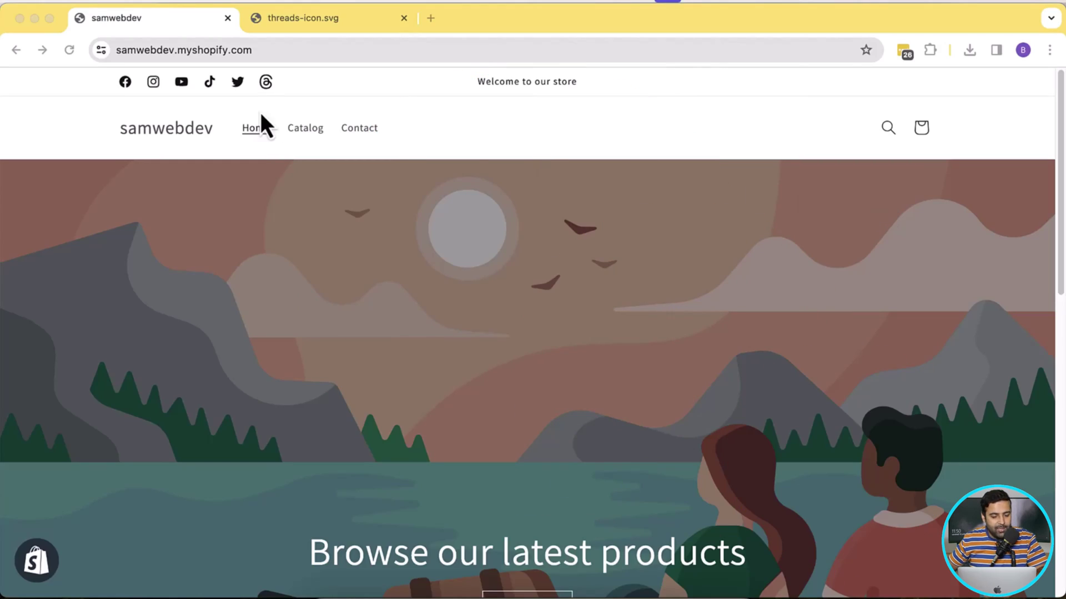
Step: Open the samwebdev store admin and check the downloaded threads-icon.svg tab
{"action": "left_click", "coordinate": [329, 81]}
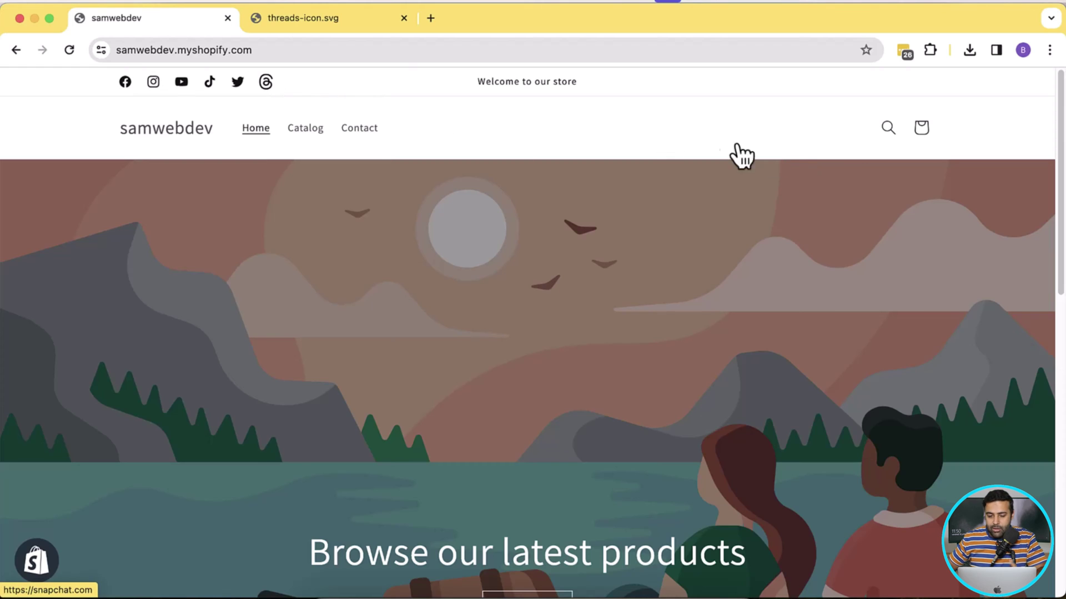
{"action": "scroll", "coordinate": [930, 169], "scroll_direction": "down", "scroll_amount": 3}
{"action": "scroll", "coordinate": [930, 168], "scroll_direction": "up", "scroll_amount": 3}
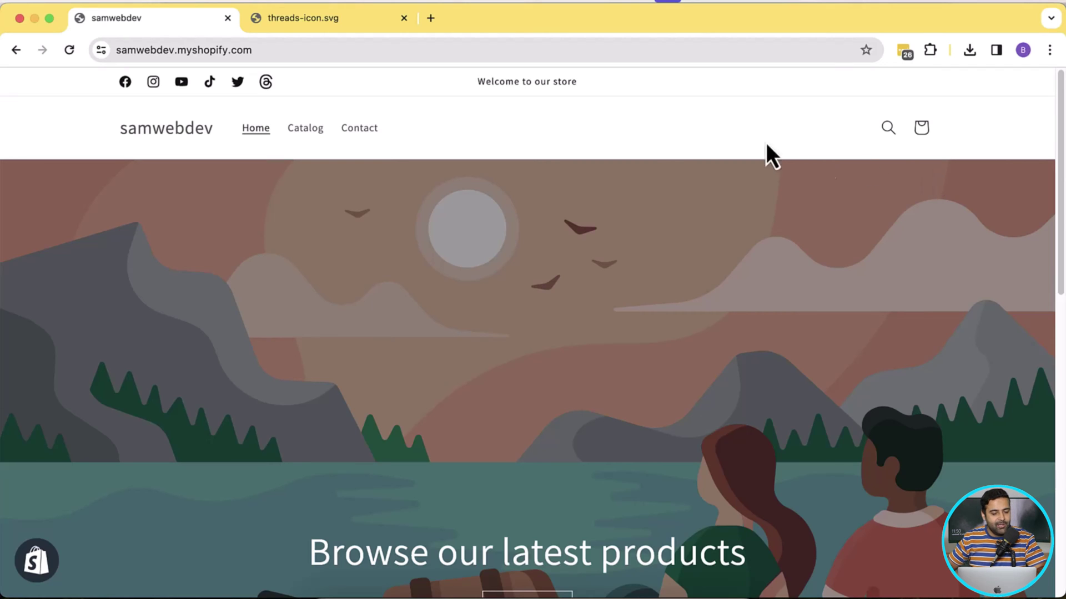
{"action": "left_click", "coordinate": [267, 62]}
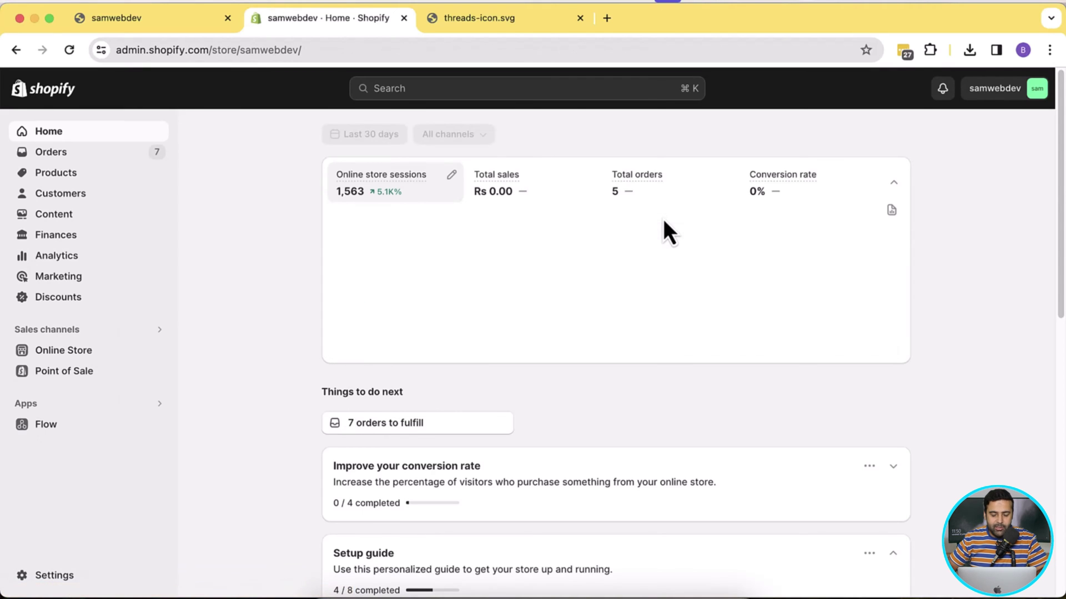
{"action": "left_click", "coordinate": [520, 20]}
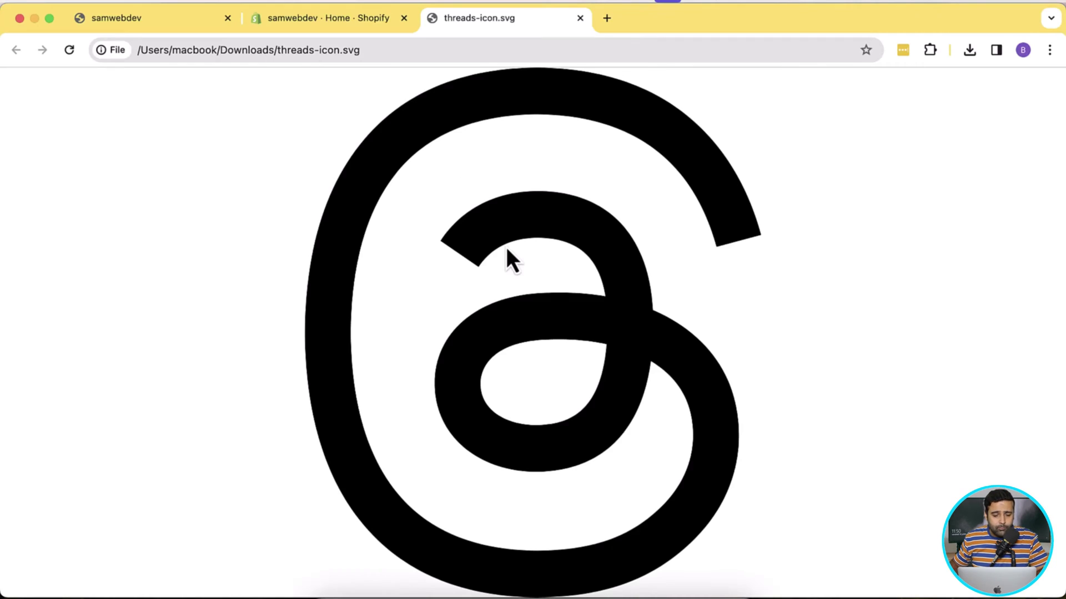
{"action": "left_click", "coordinate": [364, 25]}
{"action": "scroll", "coordinate": [1021, 287], "scroll_direction": "down", "scroll_amount": 1}
{"action": "scroll", "coordinate": [1022, 288], "scroll_direction": "up", "scroll_amount": 1}
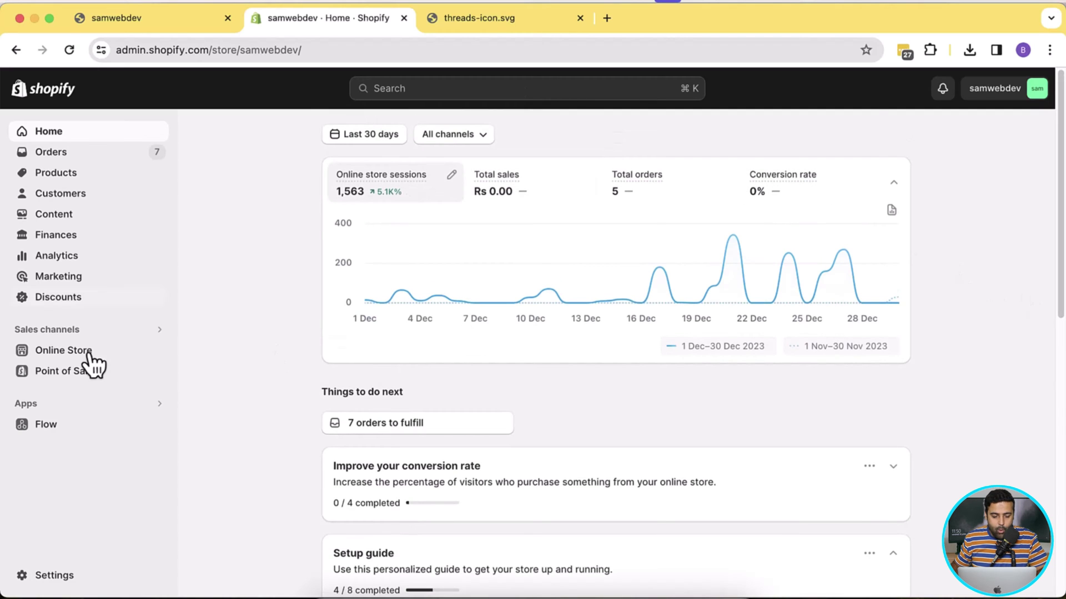
Step: Add the free Sense theme from Popular free themes and publish it, replacing Dawn
{"action": "left_click", "coordinate": [64, 351]}
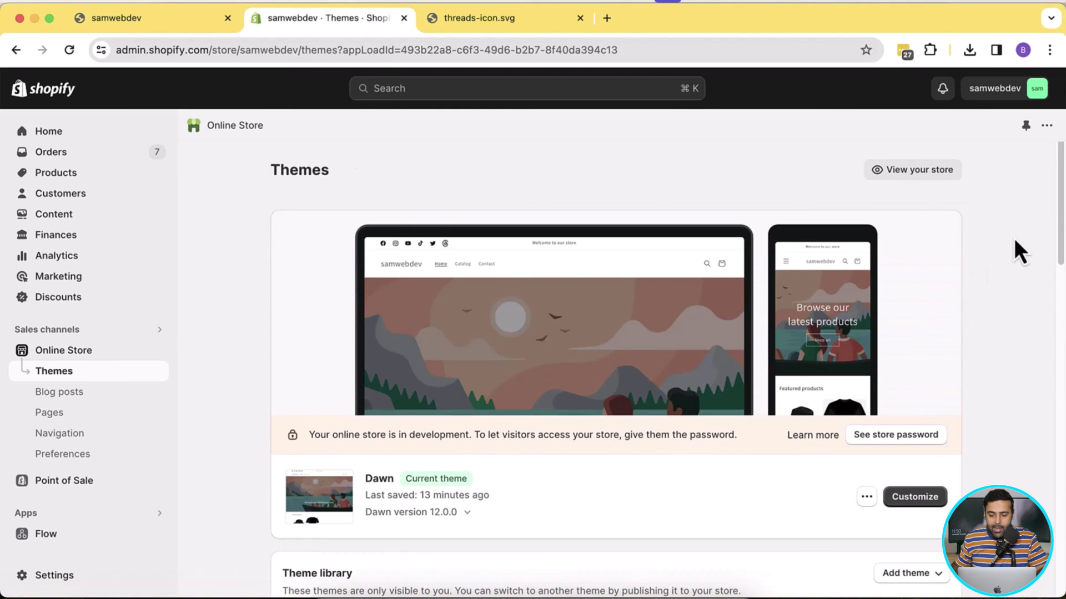
{"action": "scroll", "coordinate": [553, 386], "scroll_direction": "down", "scroll_amount": 3}
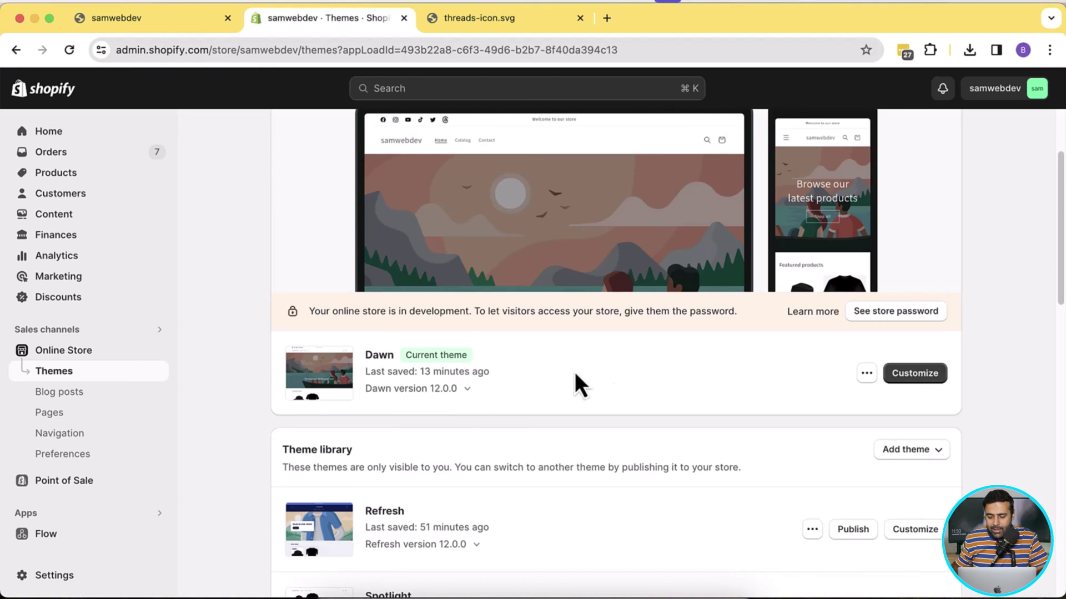
{"action": "scroll", "coordinate": [597, 370], "scroll_direction": "down", "scroll_amount": 10}
{"action": "scroll", "coordinate": [1013, 263], "scroll_direction": "down", "scroll_amount": 6}
{"action": "scroll", "coordinate": [1013, 262], "scroll_direction": "down", "scroll_amount": 4}
{"action": "scroll", "coordinate": [1013, 262], "scroll_direction": "down", "scroll_amount": 1}
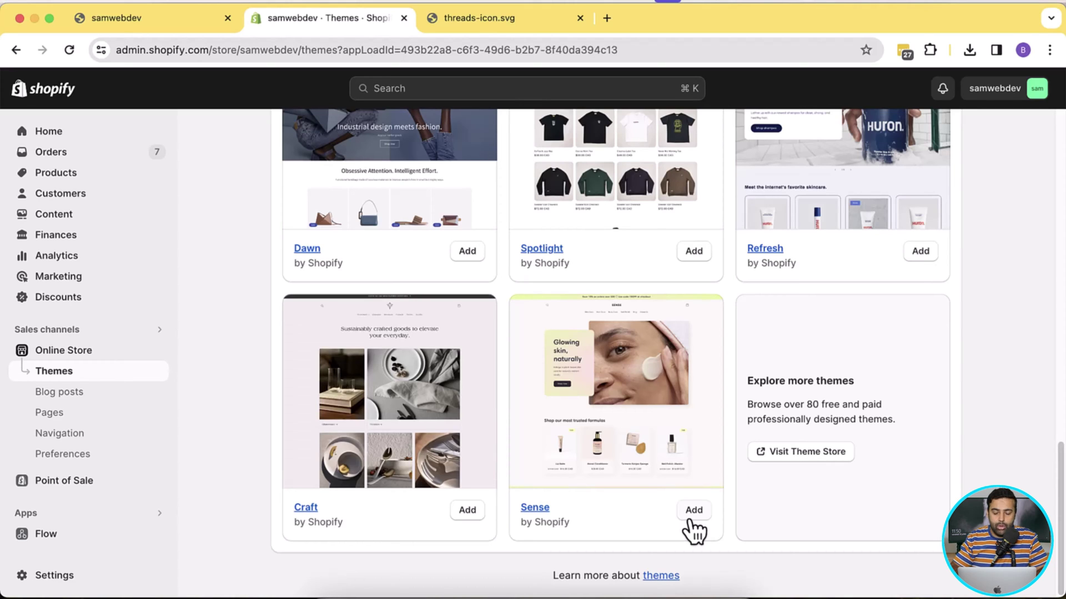
{"action": "left_click", "coordinate": [690, 520]}
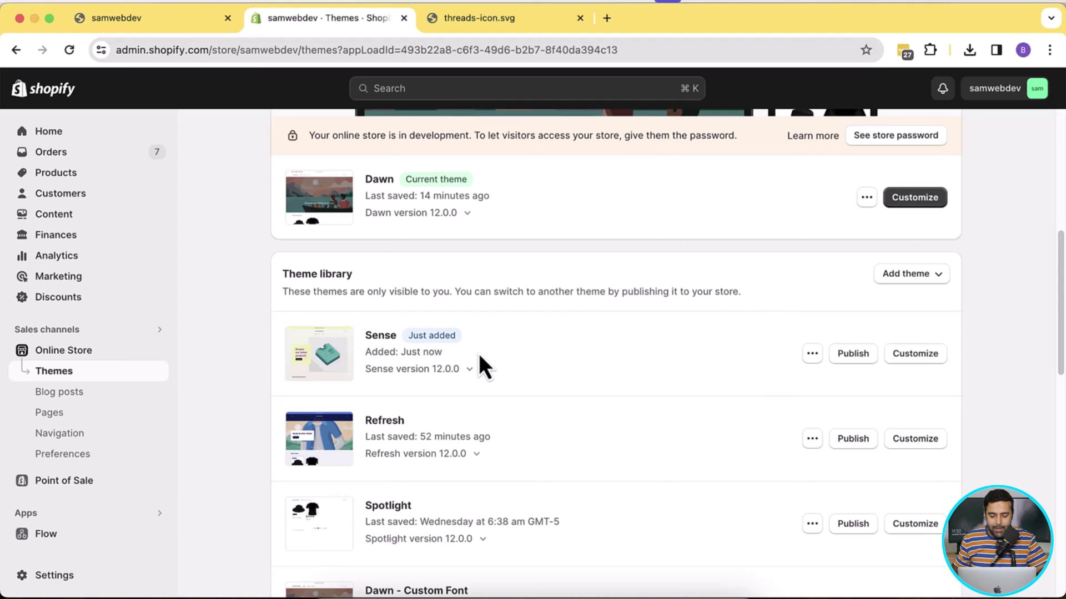
{"action": "left_click", "coordinate": [852, 358]}
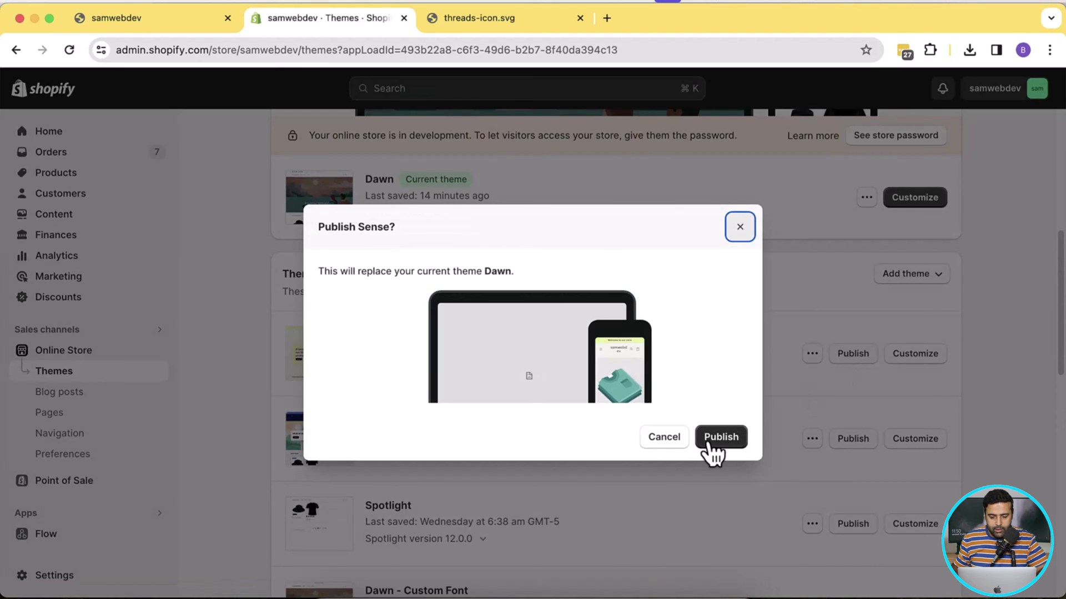
{"action": "left_click", "coordinate": [714, 450]}
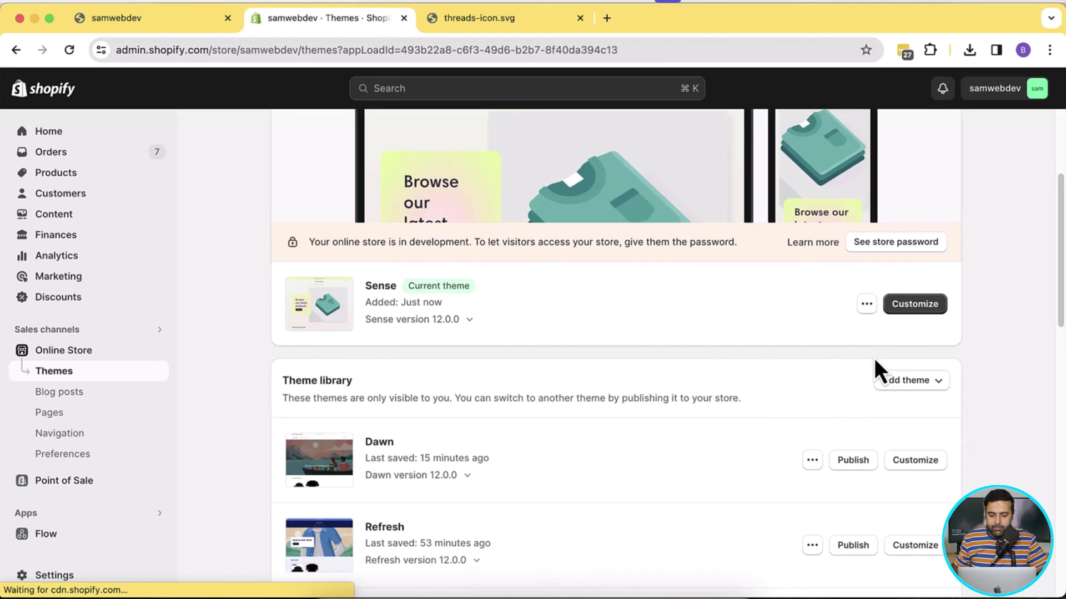
Step: Preview the Sense storefront from its actions menu, then return to the Themes tab
{"action": "left_click", "coordinate": [866, 304]}
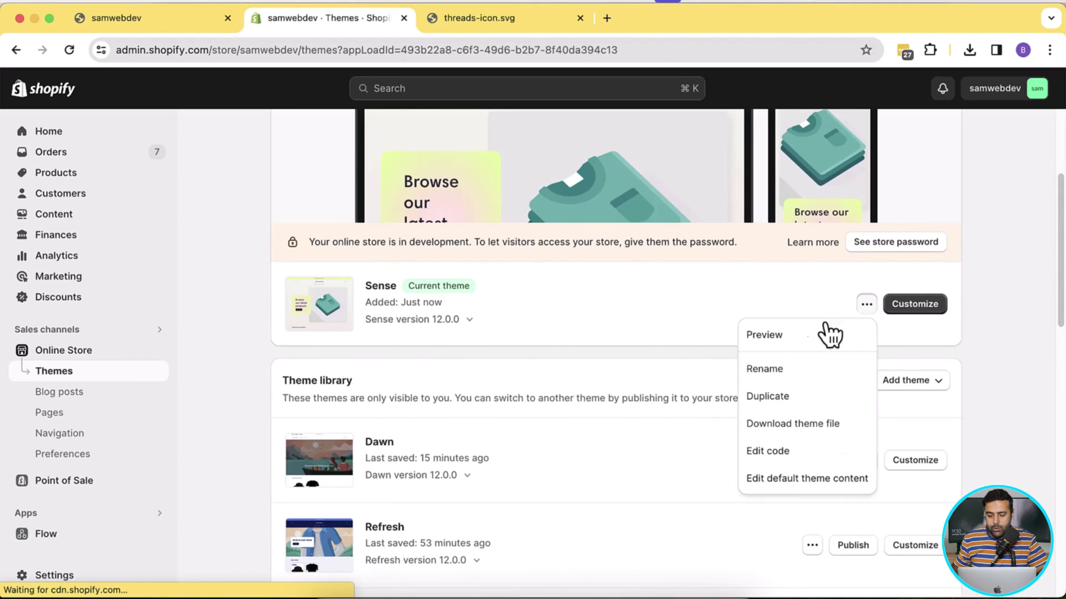
{"action": "left_click", "coordinate": [764, 334]}
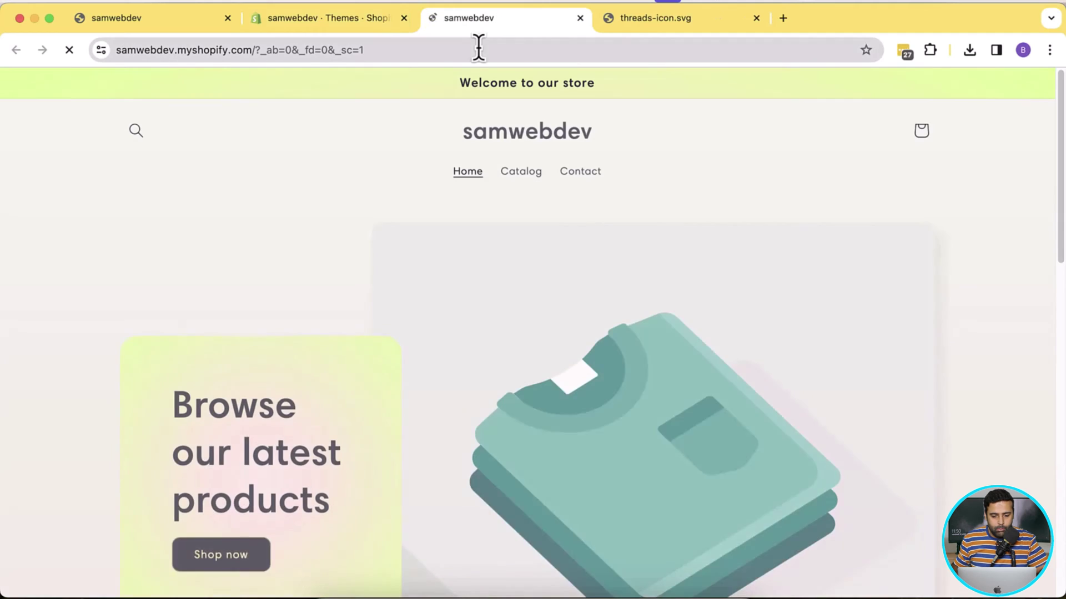
{"action": "scroll", "coordinate": [340, 200], "scroll_direction": "down", "scroll_amount": 5}
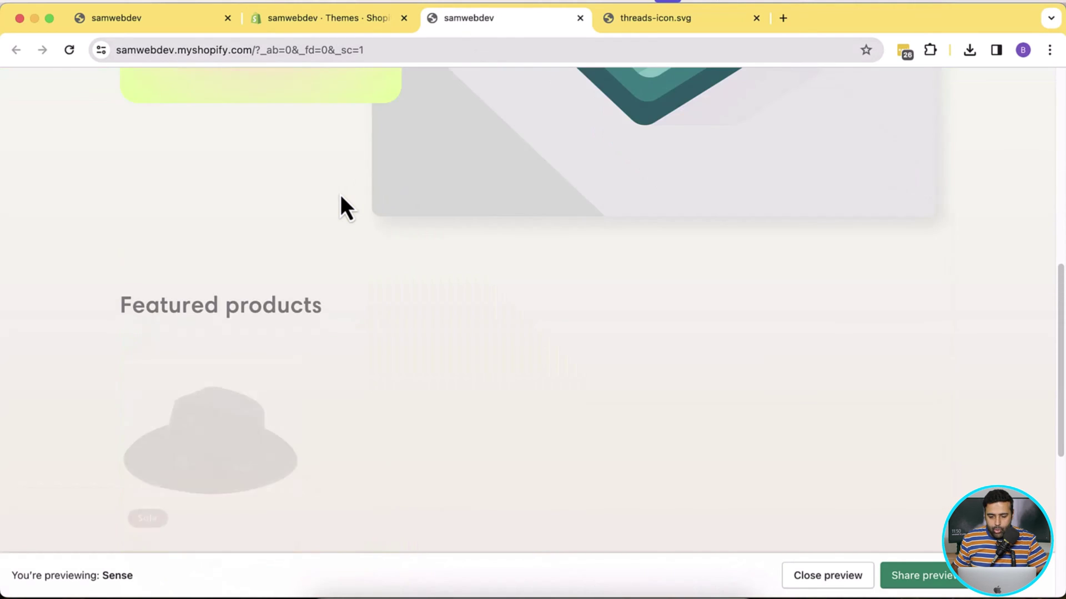
{"action": "scroll", "coordinate": [340, 200], "scroll_direction": "down", "scroll_amount": 5}
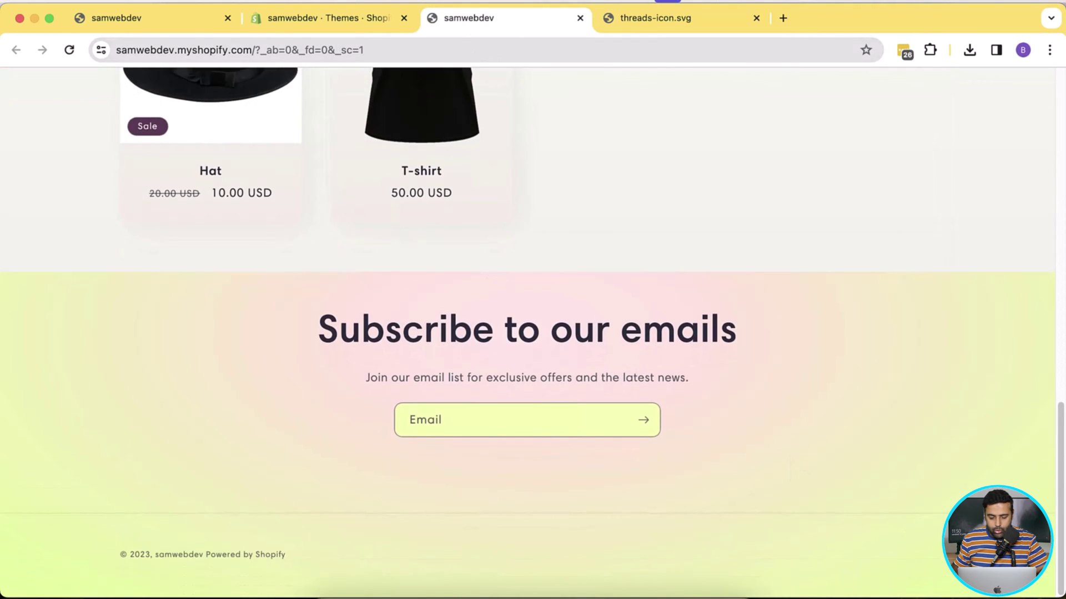
{"action": "scroll", "coordinate": [900, 411], "scroll_direction": "up", "scroll_amount": 5}
{"action": "scroll", "coordinate": [899, 411], "scroll_direction": "up", "scroll_amount": 3}
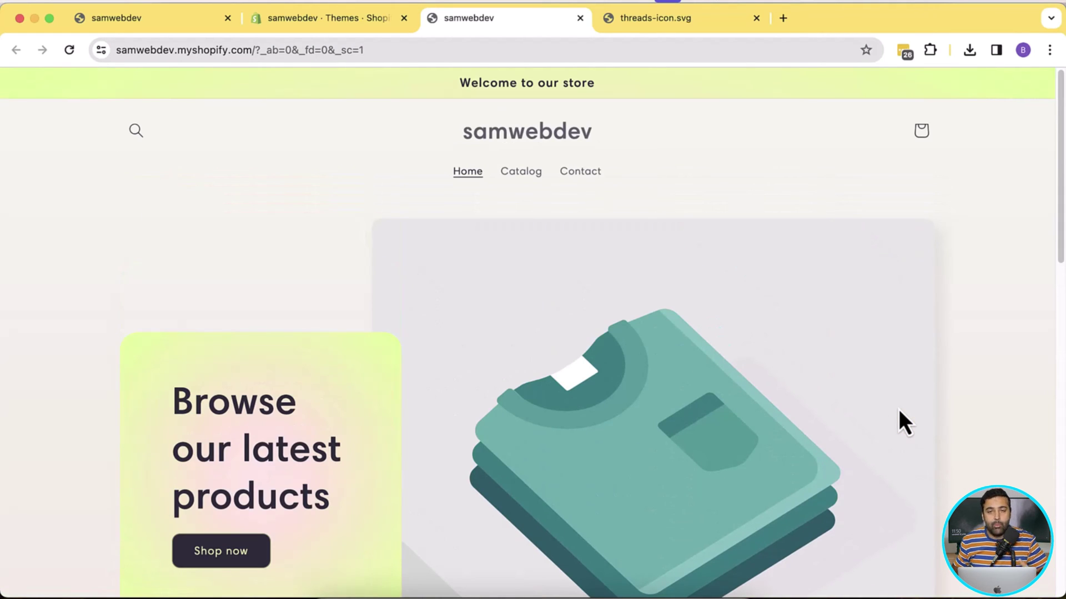
{"action": "left_click", "coordinate": [350, 18]}
Step: In the Sense editor, tick Show icons on desktop for the announcement bar and save
{"action": "left_click", "coordinate": [928, 330]}
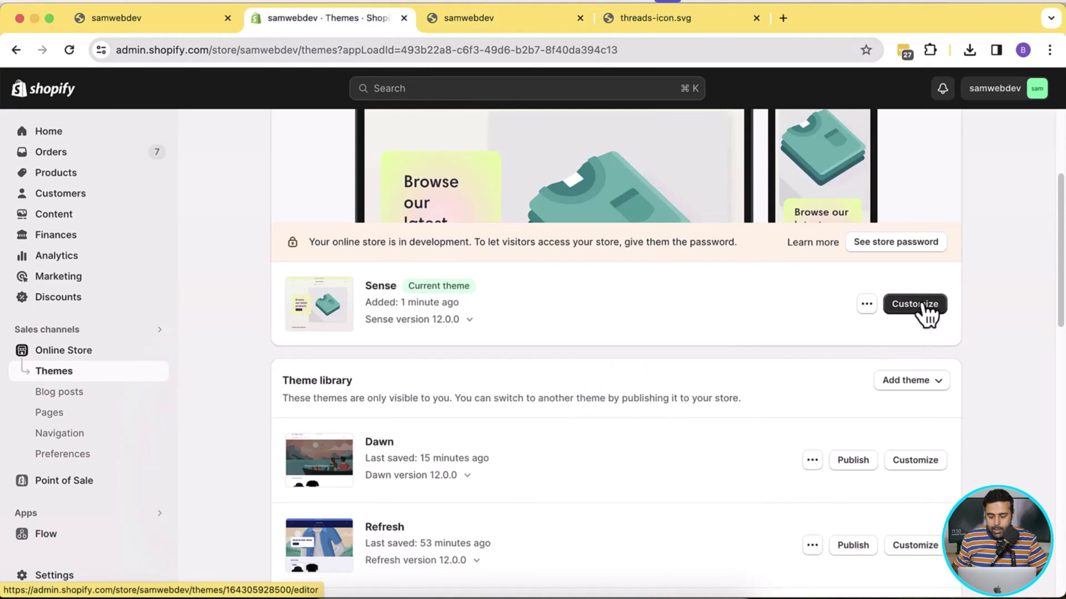
{"action": "left_click", "coordinate": [915, 306]}
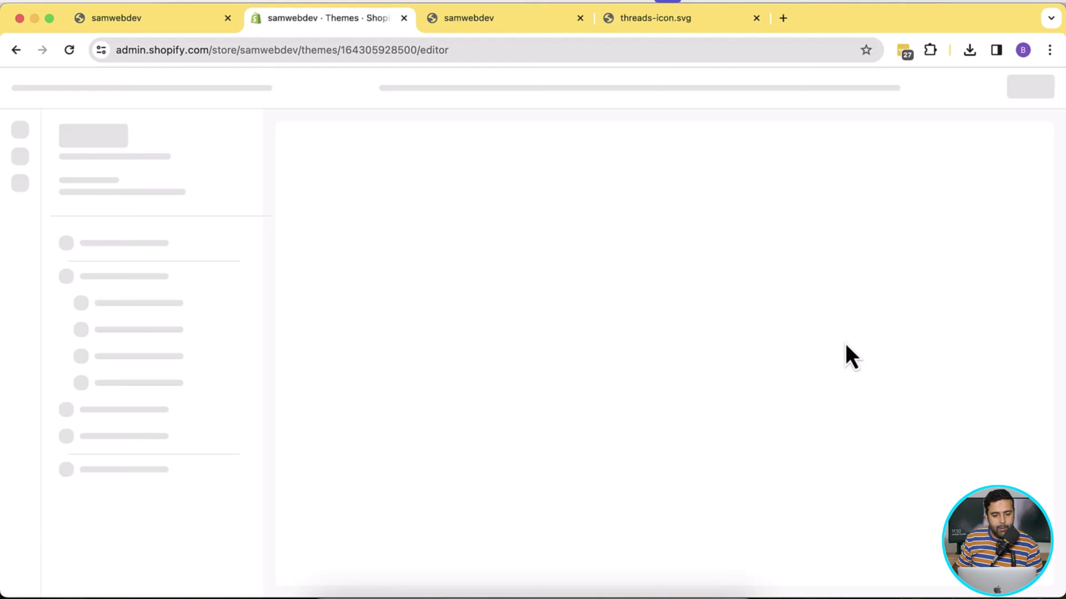
{"action": "left_click", "coordinate": [227, 19]}
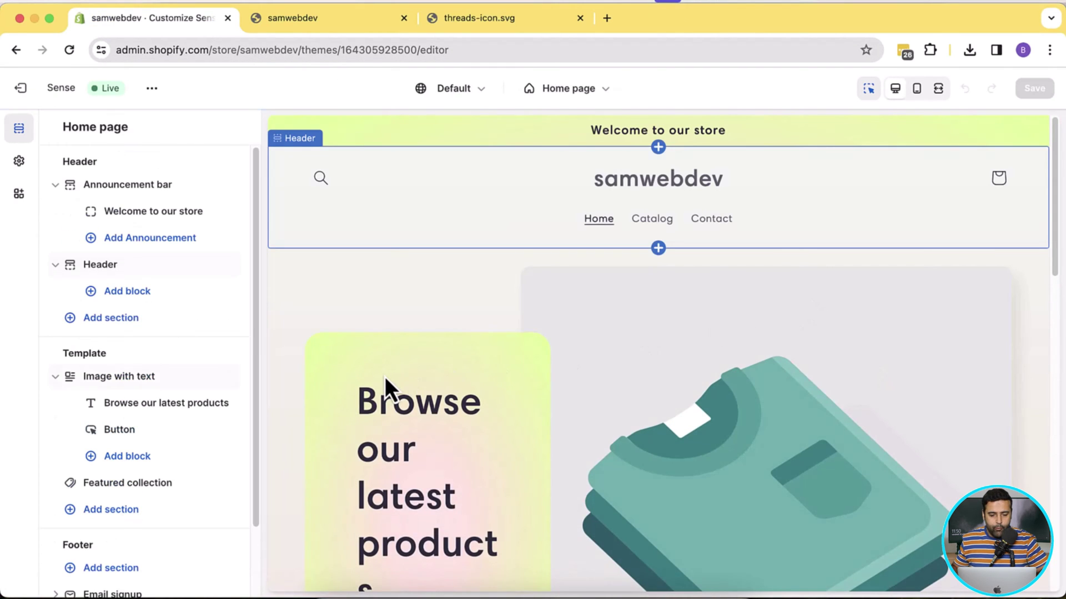
{"action": "left_click", "coordinate": [132, 190]}
{"action": "scroll", "coordinate": [222, 198], "scroll_direction": "down", "scroll_amount": 3}
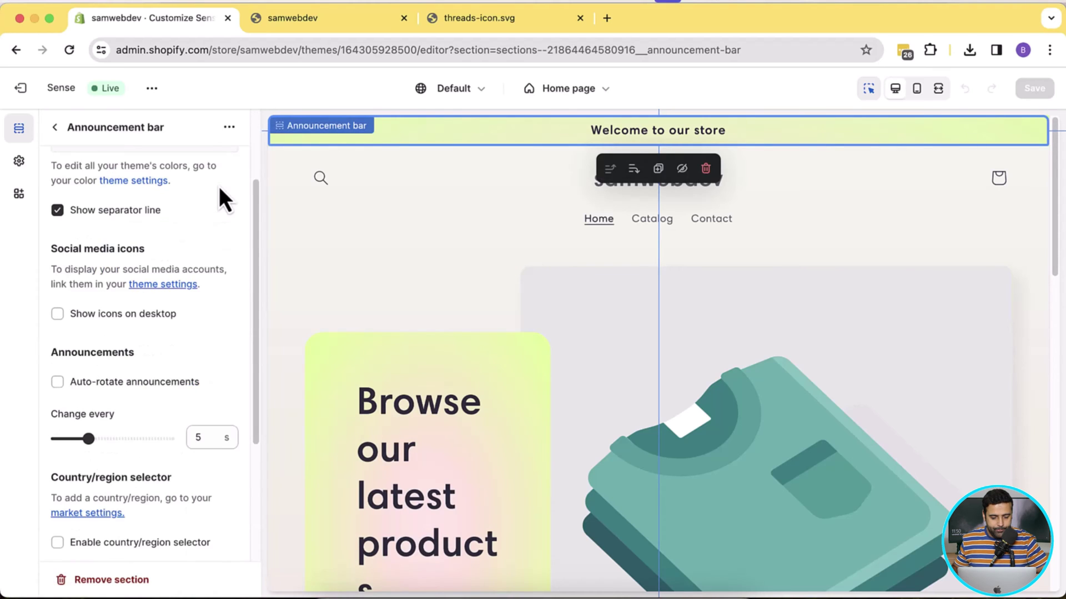
{"action": "scroll", "coordinate": [218, 187], "scroll_direction": "down", "scroll_amount": 3}
{"action": "scroll", "coordinate": [220, 186], "scroll_direction": "up", "scroll_amount": 4}
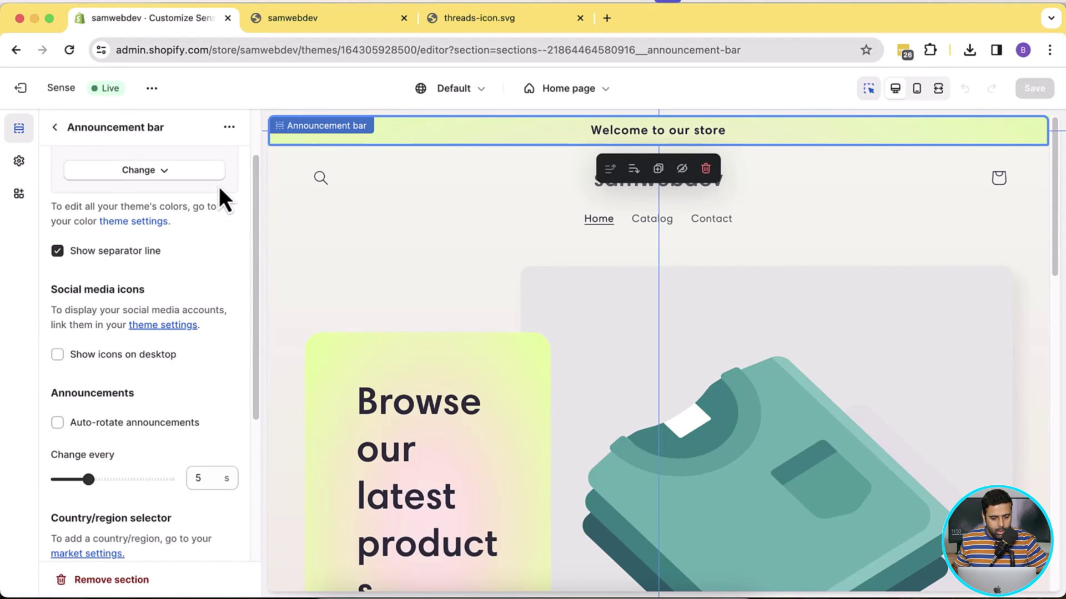
{"action": "mouse_move", "coordinate": [51, 289]}
{"action": "left_mouse_down"}
{"action": "mouse_move", "coordinate": [192, 336]}
{"action": "mouse_move", "coordinate": [197, 352]}
{"action": "left_mouse_up"}
{"action": "left_click", "coordinate": [197, 352]}
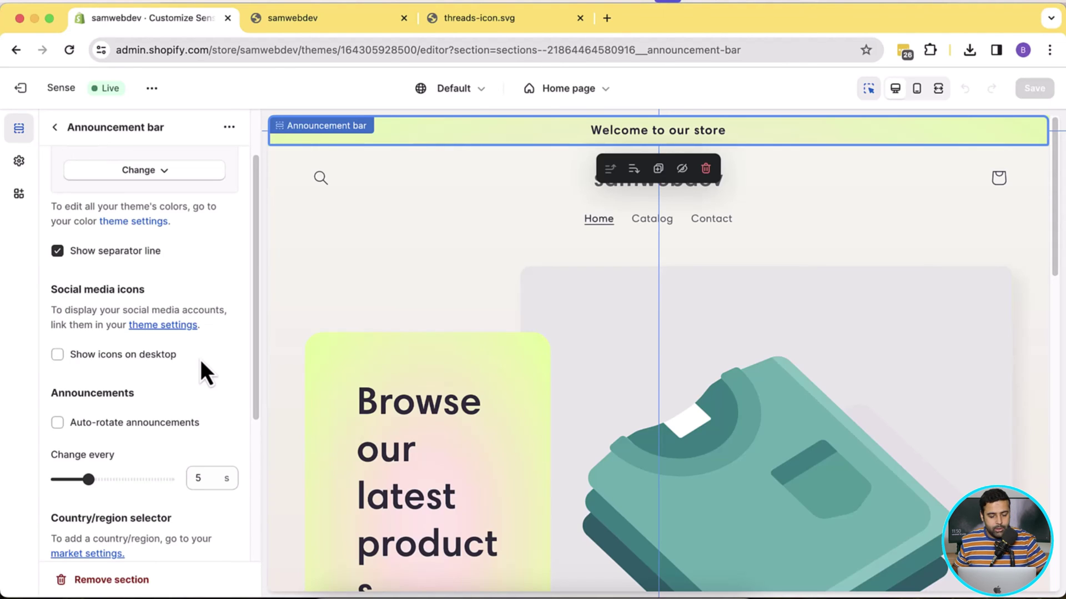
{"action": "left_click", "coordinate": [58, 356]}
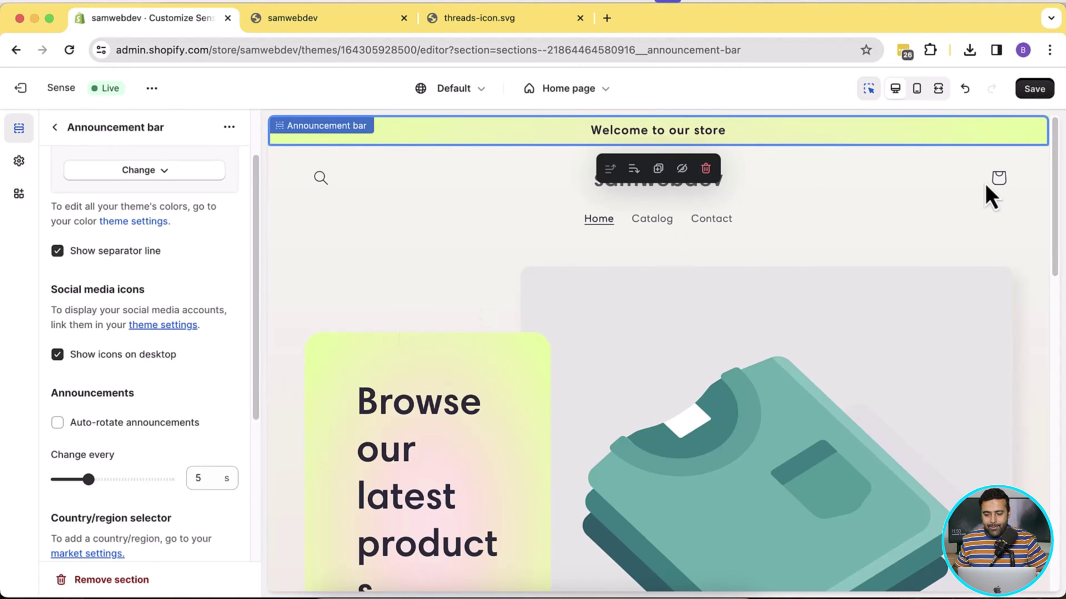
{"action": "key", "text": "ctrl+s"}
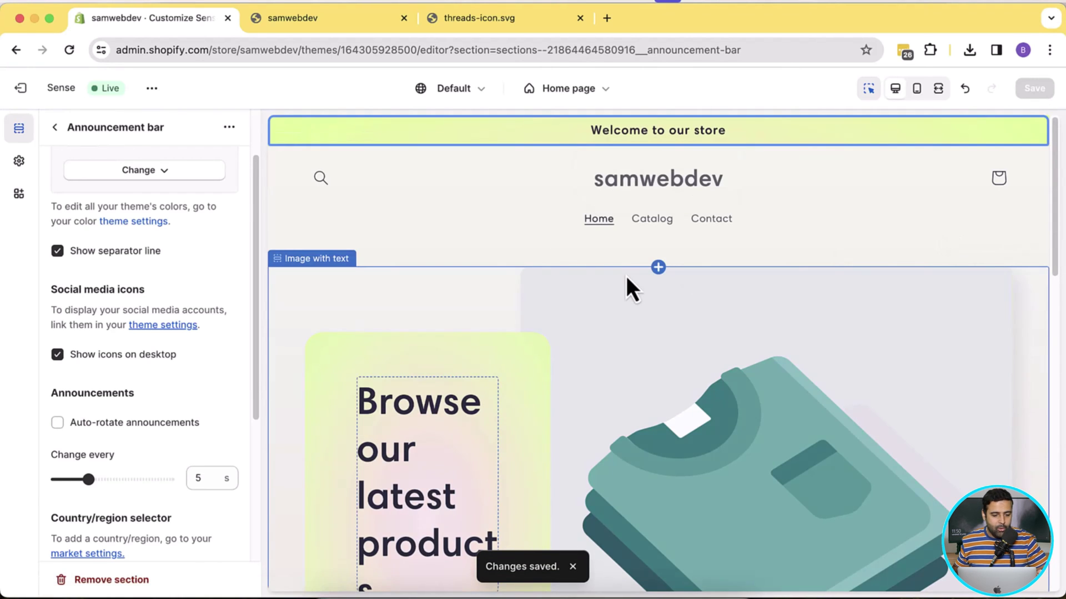
Step: Expand Theme settings > Social media and review the Facebook, Instagram and YouTube links
{"action": "left_click", "coordinate": [20, 167]}
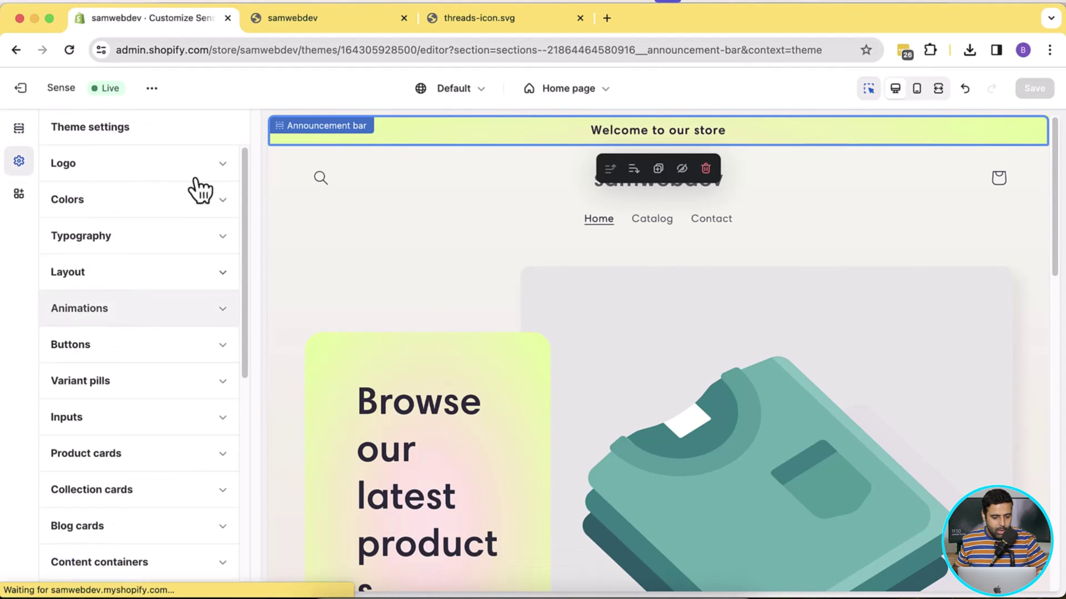
{"action": "scroll", "coordinate": [204, 190], "scroll_direction": "down", "scroll_amount": 2}
{"action": "scroll", "coordinate": [204, 190], "scroll_direction": "down", "scroll_amount": 3}
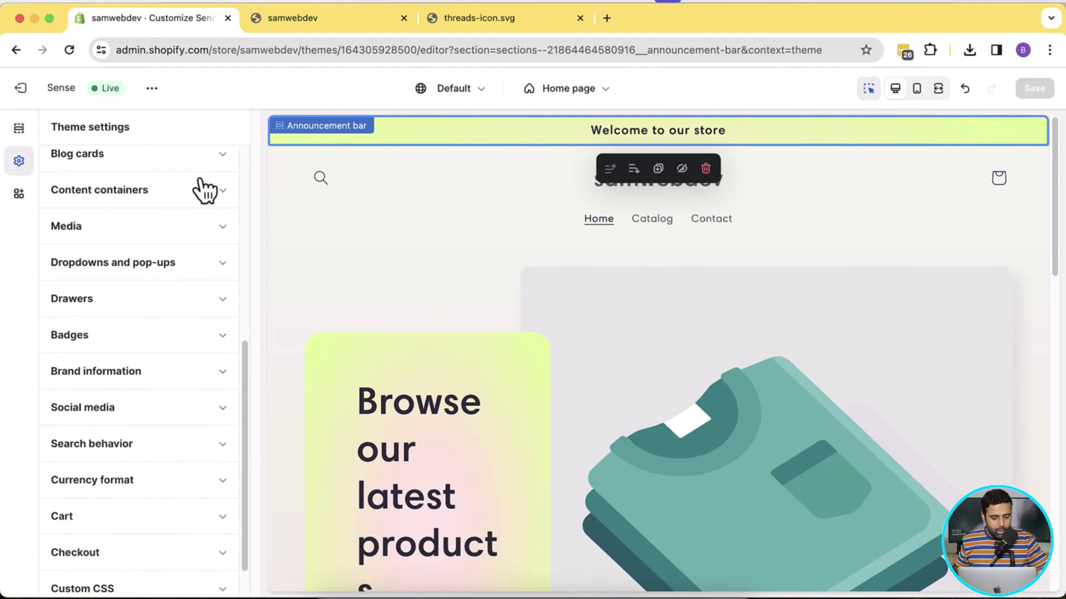
{"action": "scroll", "coordinate": [204, 190], "scroll_direction": "down", "scroll_amount": 1}
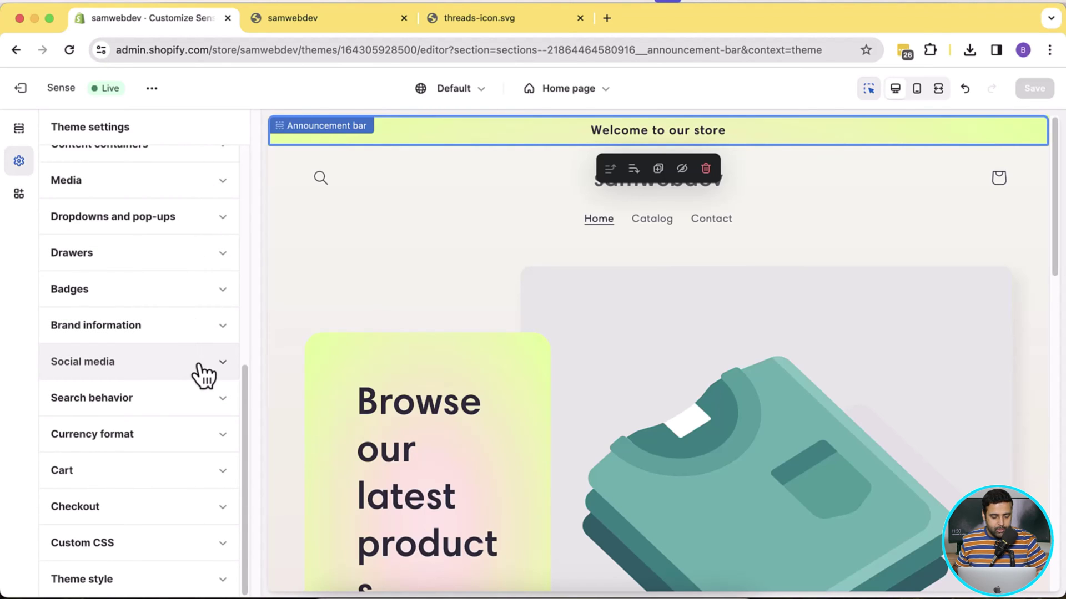
{"action": "left_click", "coordinate": [225, 365]}
{"action": "scroll", "coordinate": [227, 374], "scroll_direction": "down", "scroll_amount": 3}
{"action": "left_click", "coordinate": [154, 327]}
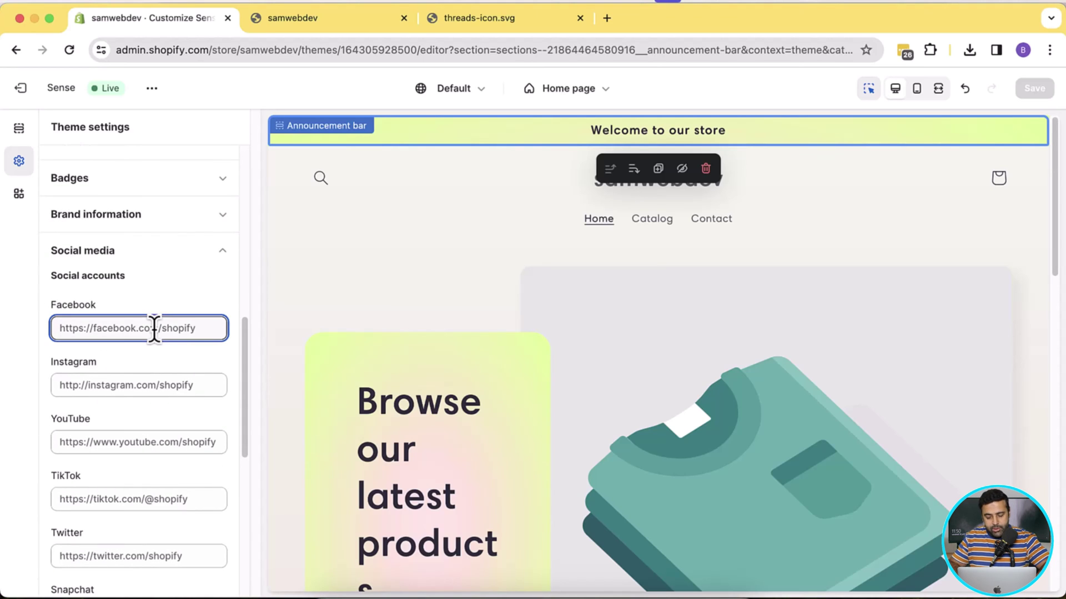
{"action": "key", "text": "super+a"}
{"action": "type", "text": "https://facebook.com"}
{"action": "key", "text": "super+a"}
{"action": "key", "text": "Tab"}
{"action": "type", "text": "https:"}
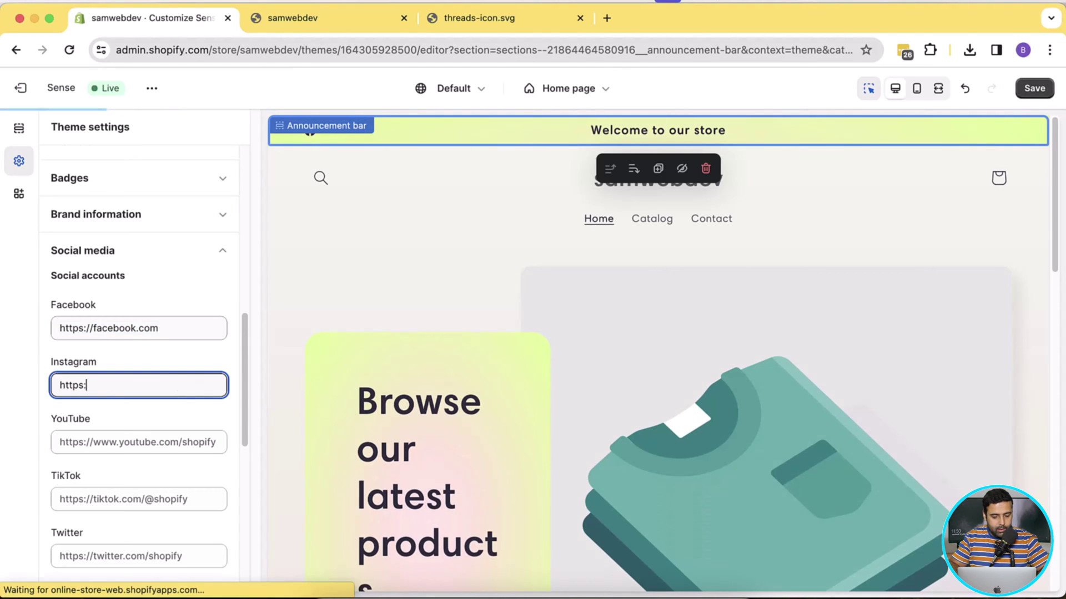
{"action": "type", "text": "//instagram.com"}
{"action": "key", "text": "Tab"}
{"action": "type", "text": "https://youtube.com"}
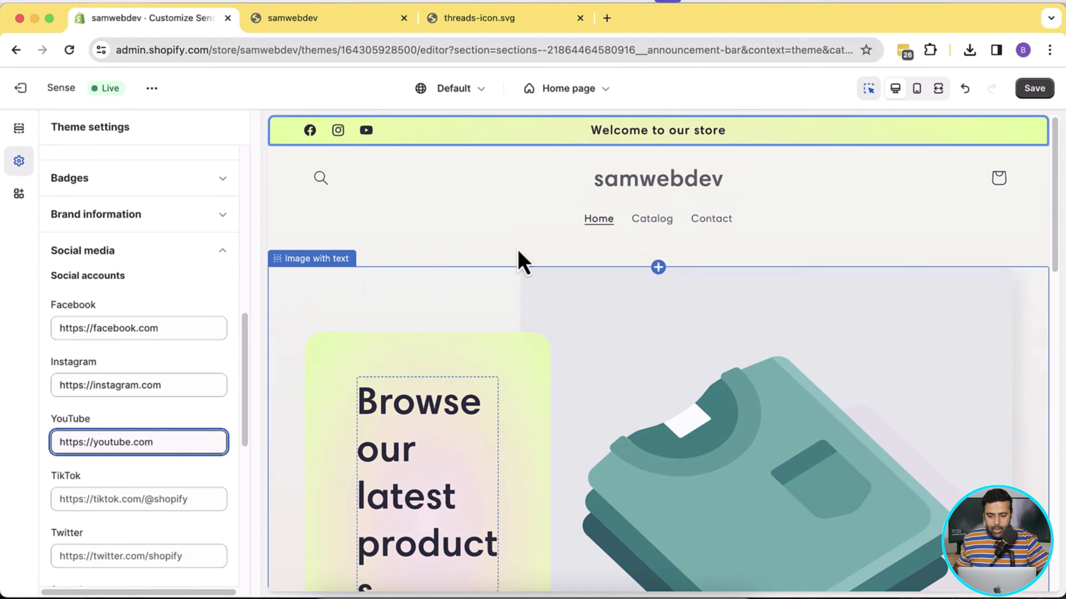
{"action": "left_click_drag", "start_coordinate": [1056, 219], "coordinate": [1057, 567]}
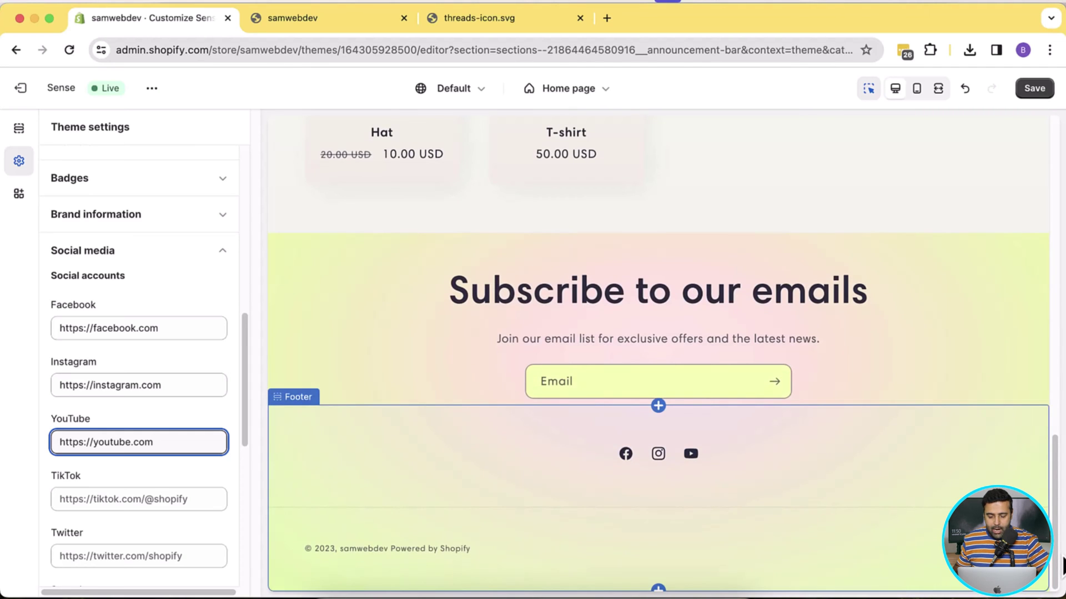
{"action": "left_click", "coordinate": [1034, 88]}
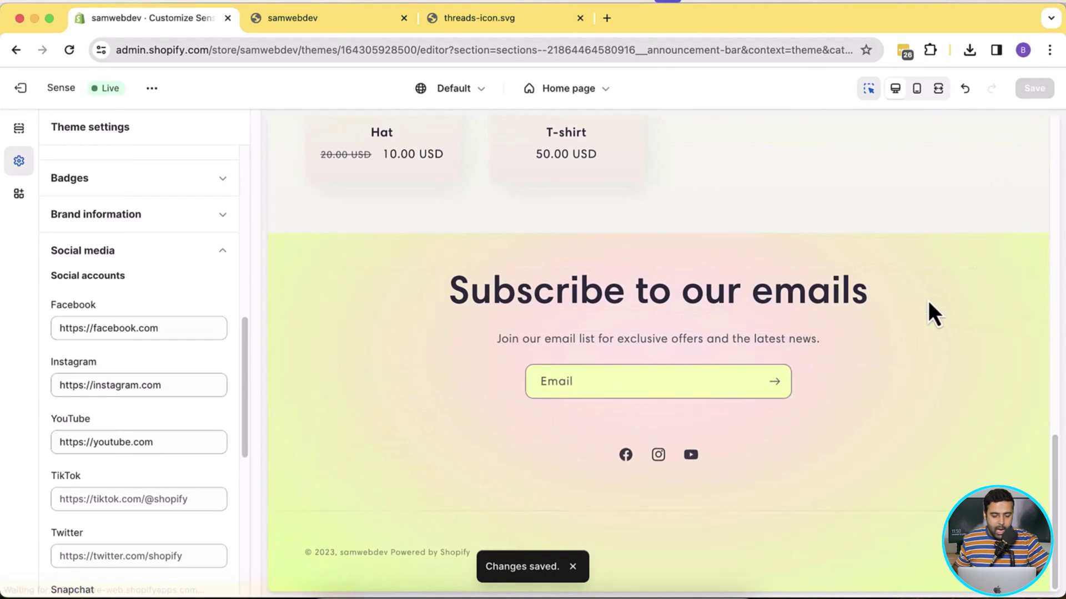
{"action": "left_click_drag", "start_coordinate": [247, 360], "coordinate": [239, 460]}
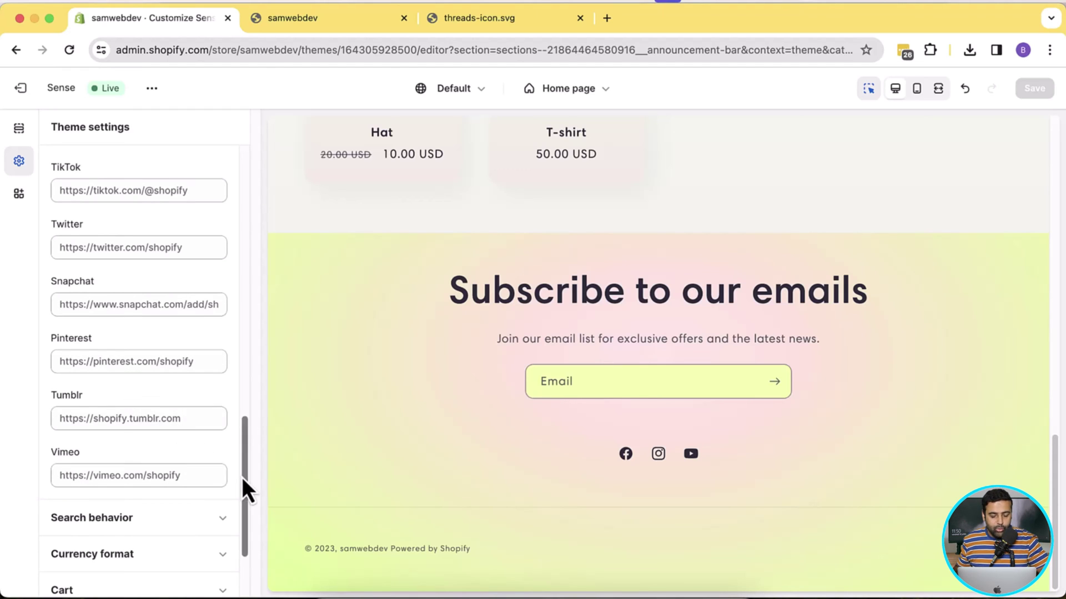
{"action": "mouse_move", "coordinate": [243, 477]}
{"action": "left_mouse_down"}
{"action": "mouse_move", "coordinate": [247, 384]}
{"action": "mouse_move", "coordinate": [249, 473]}
{"action": "left_mouse_up"}
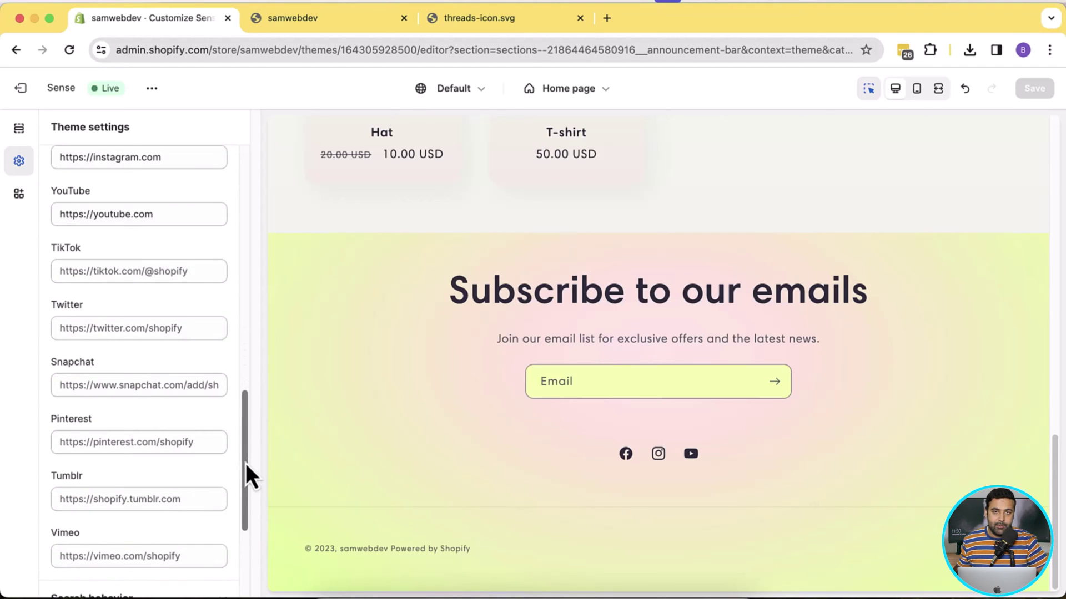
{"action": "left_click_drag", "start_coordinate": [245, 475], "coordinate": [247, 409]}
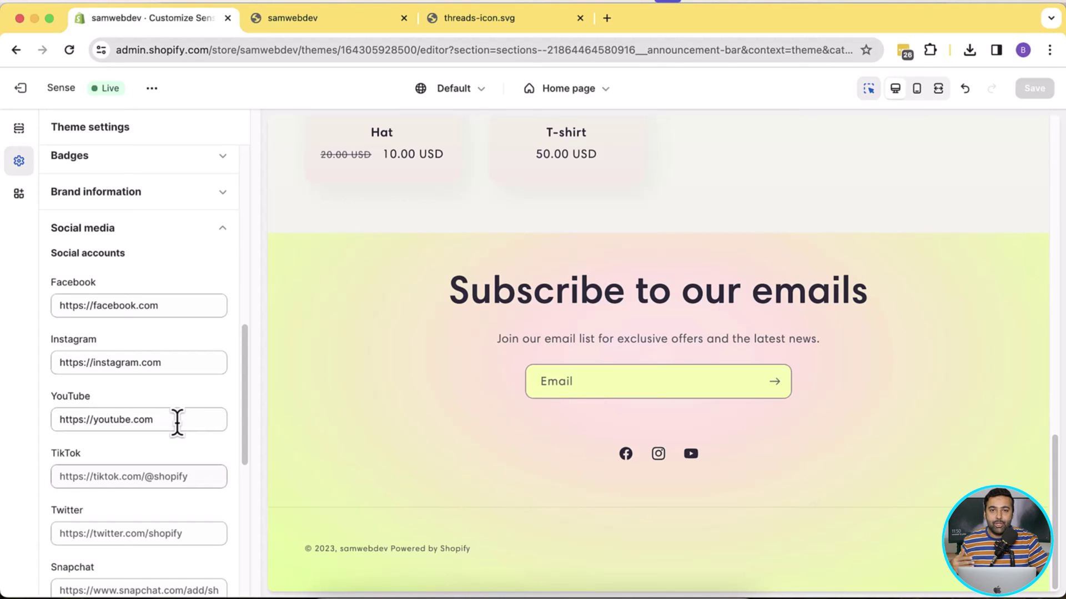
{"action": "left_click", "coordinate": [148, 473]}
{"action": "type", "text": "https://threa"}
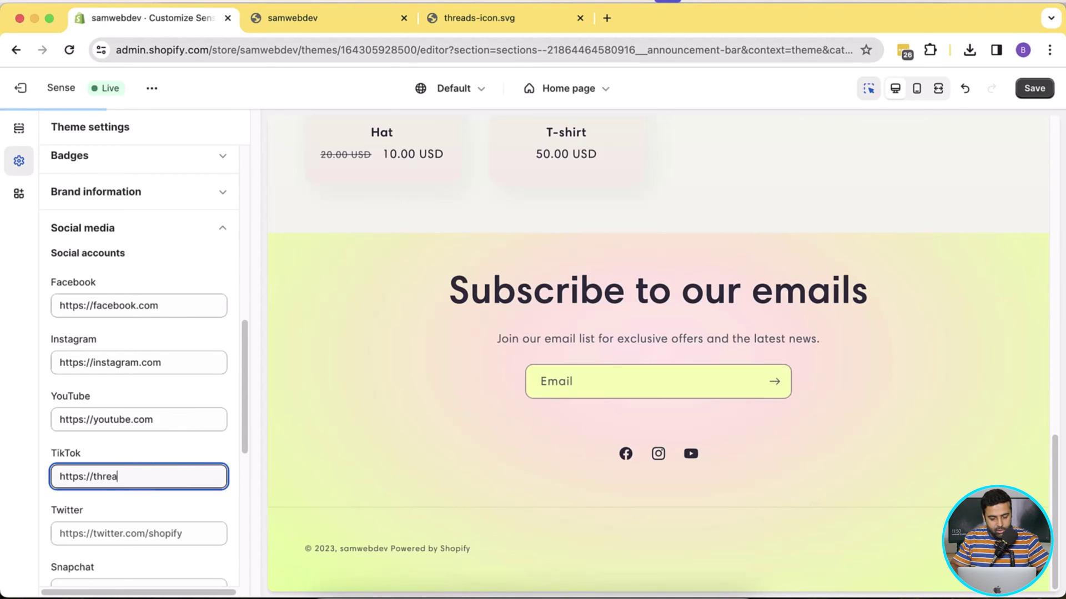
{"action": "type", "text": "d.com"}
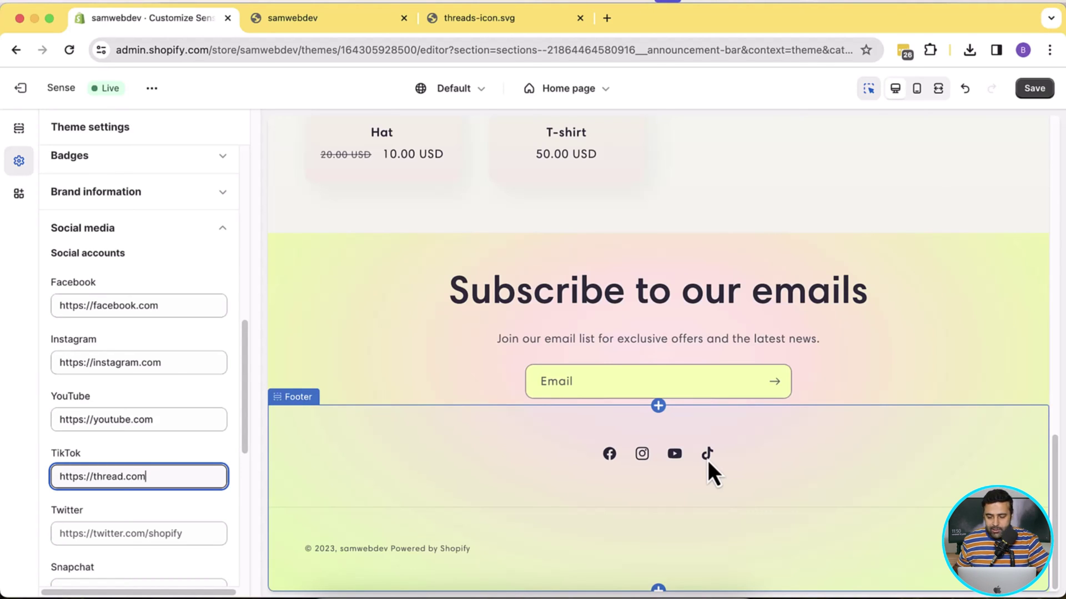
{"action": "left_click", "coordinate": [1032, 90]}
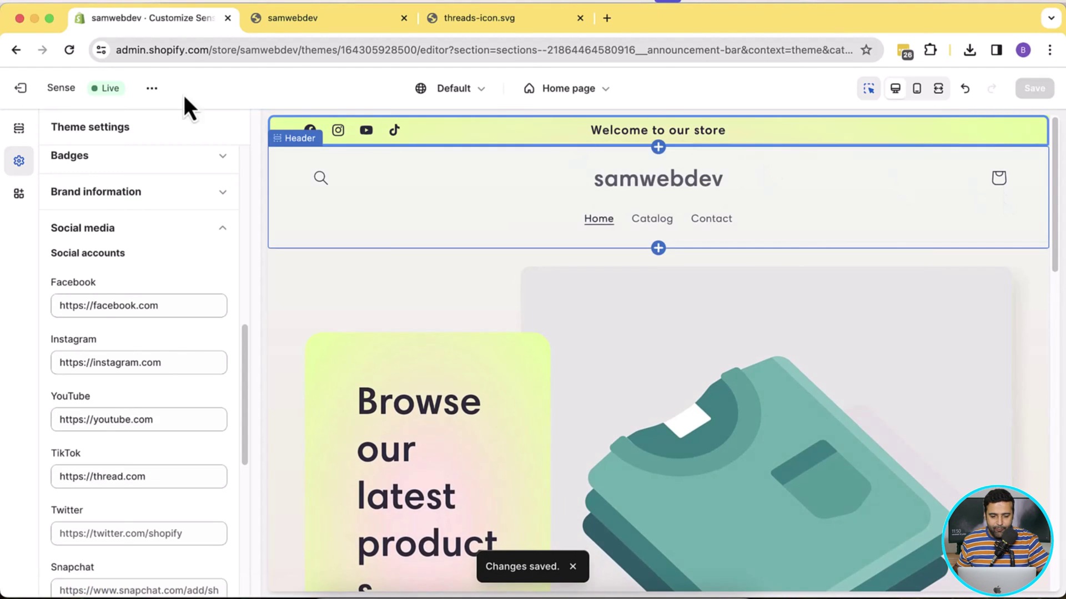
Step: Open icon-tiktok.liquid in the code editor by searching 'tiktok', then view threads-icon.svg
{"action": "left_click", "coordinate": [151, 89]}
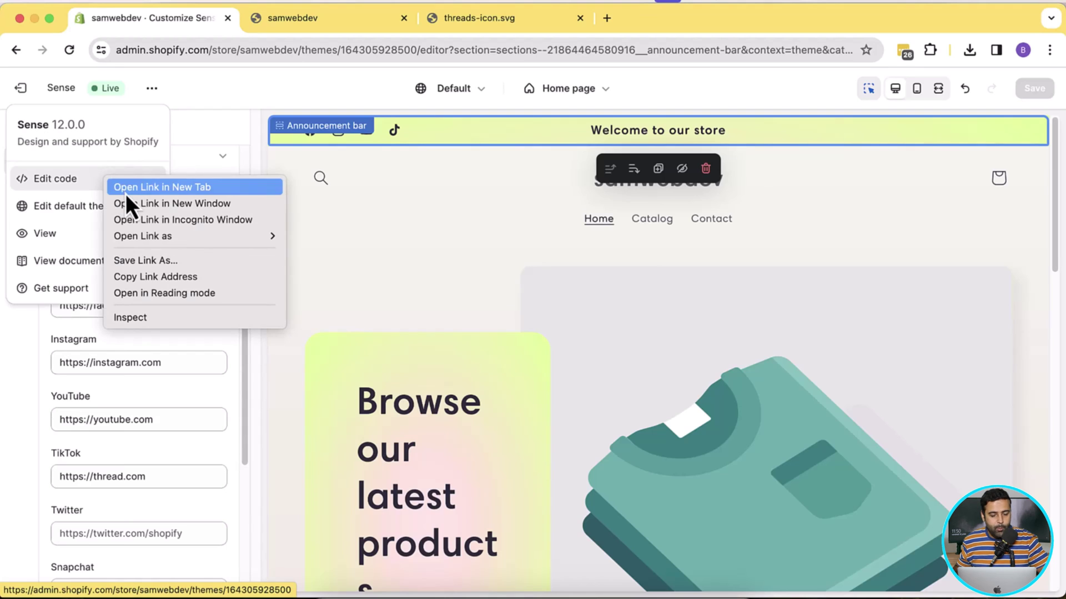
{"action": "left_click", "coordinate": [126, 189]}
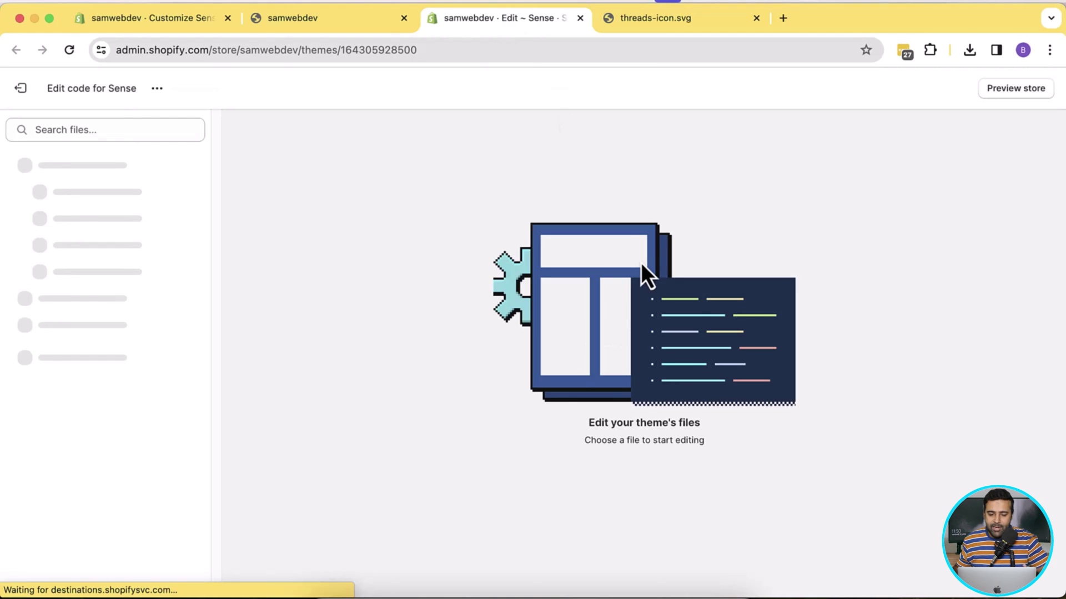
{"action": "left_click", "coordinate": [171, 130]}
{"action": "type", "text": "tik"}
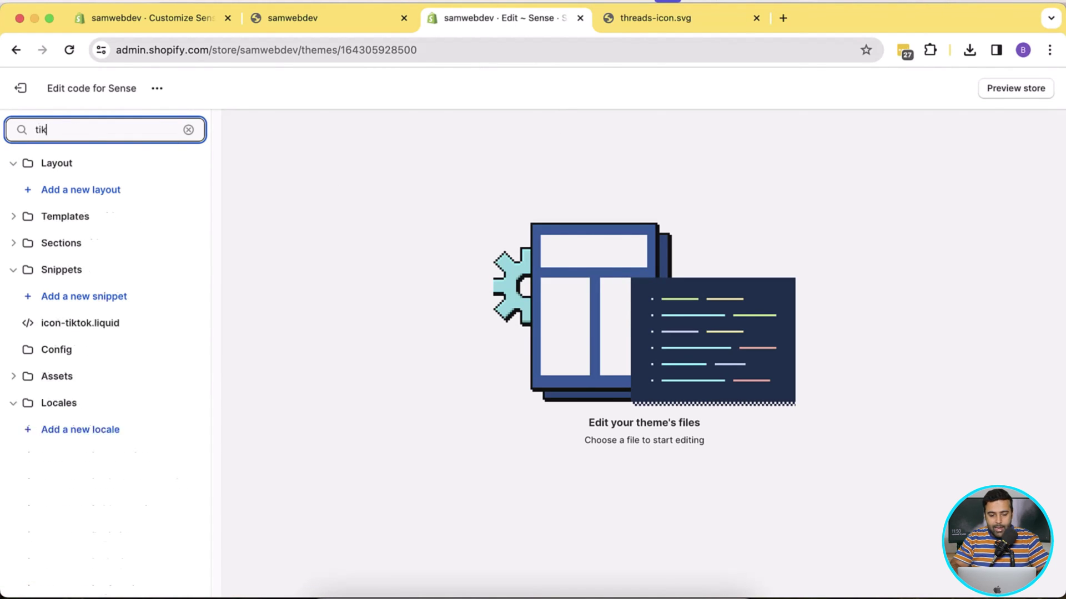
{"action": "type", "text": "tok"}
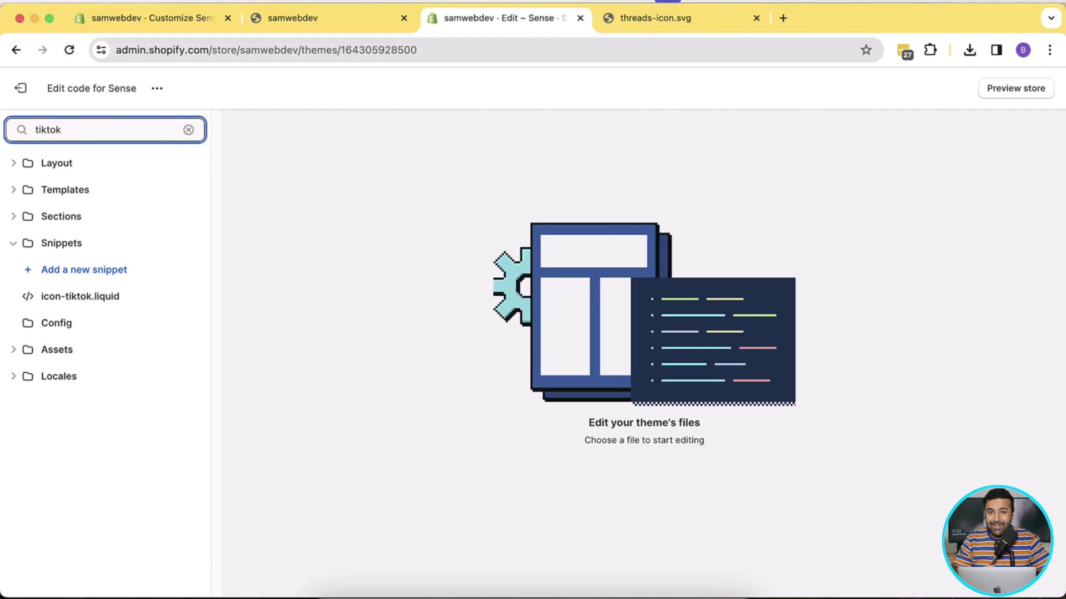
{"action": "key", "text": "Return"}
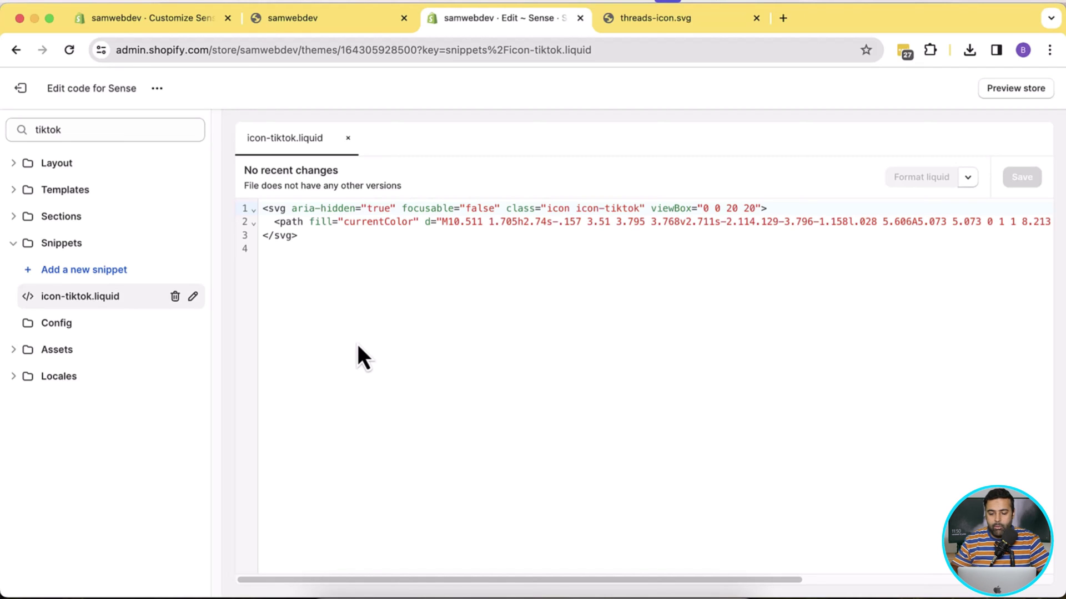
{"action": "left_click", "coordinate": [641, 21]}
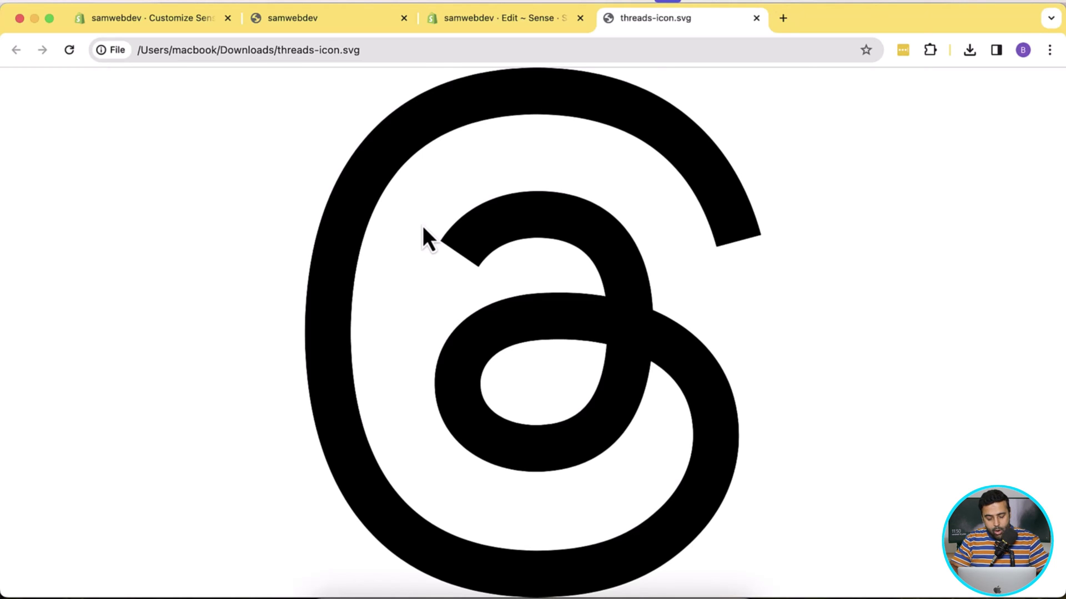
Step: Launch Visual Studio Code from Spotlight search
{"action": "key", "text": "super+space"}
{"action": "type", "text": "vscode"}
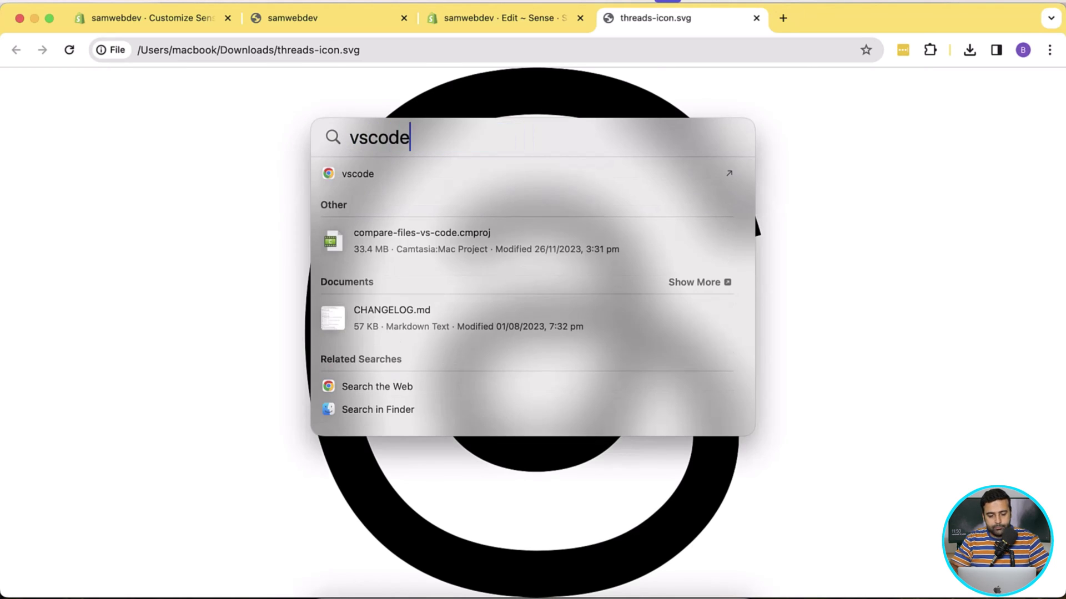
{"action": "key", "text": "BackSpace"}
{"action": "key", "text": "BackSpace"}
{"action": "key", "text": "BackSpace"}
{"action": "key", "text": "BackSpace"}
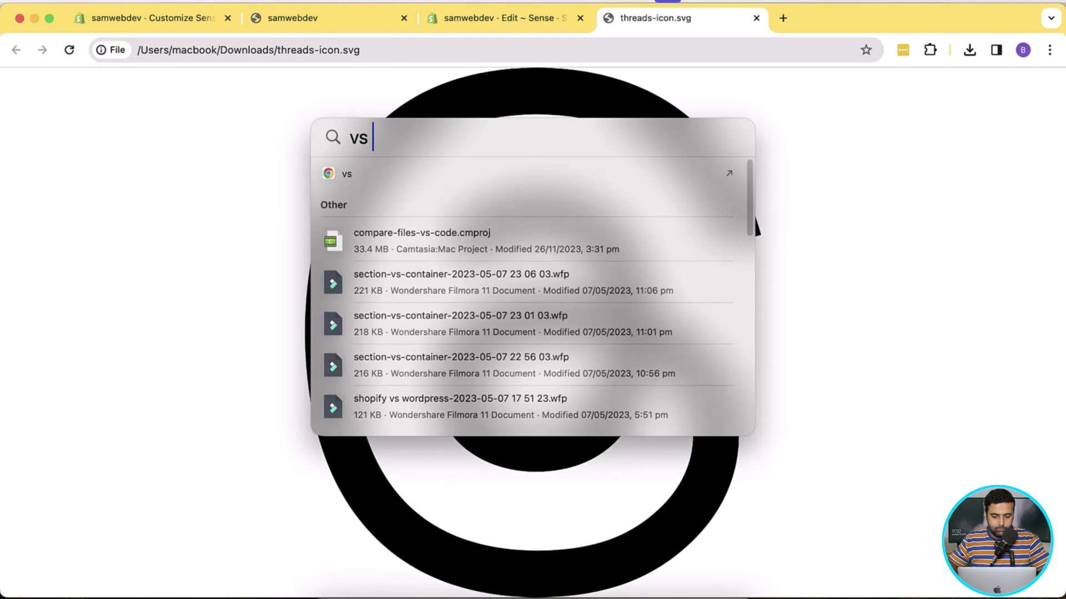
{"action": "key", "text": "BackSpace"}
{"action": "key", "text": "BackSpace"}
{"action": "key", "text": "BackSpace"}
{"action": "type", "text": "code"}
{"action": "key", "text": "Return"}
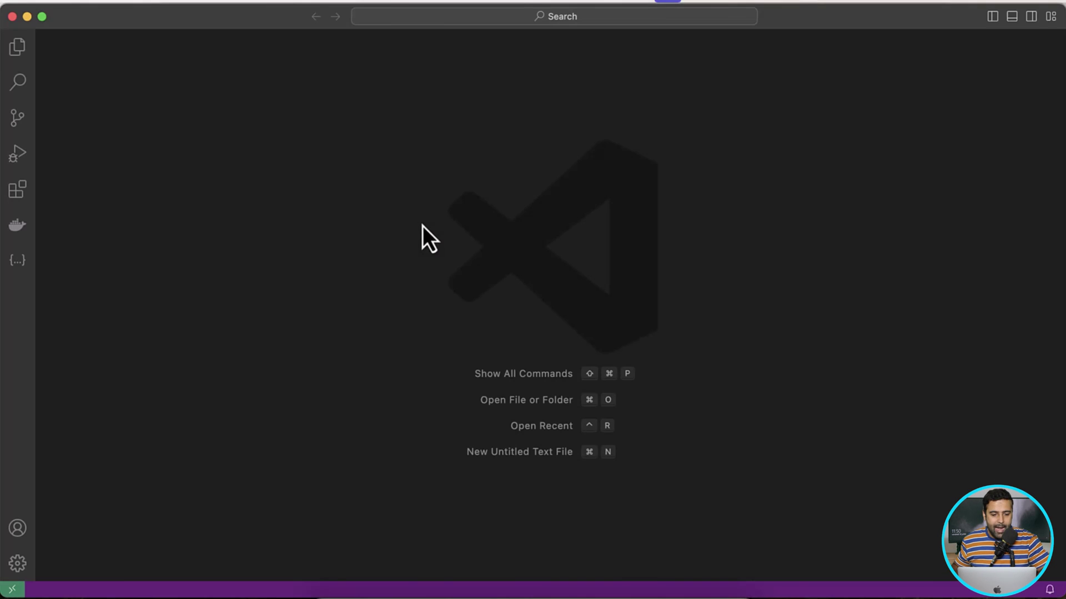
Step: Open Downloads/threads-icon.svg and select all of its SVG markup
{"action": "left_click", "coordinate": [87, 4]}
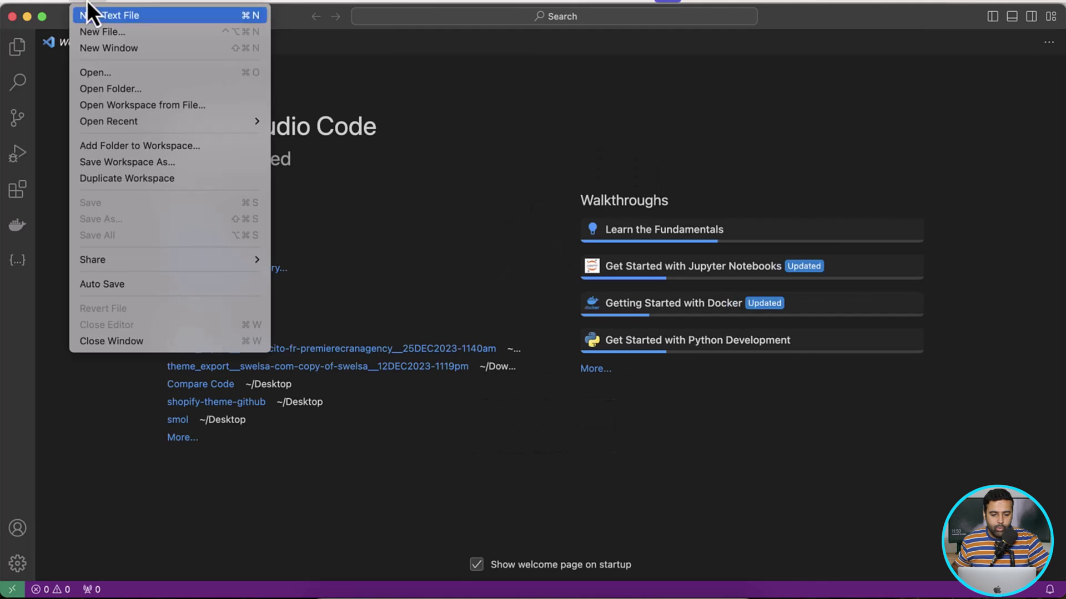
{"action": "left_click", "coordinate": [108, 78]}
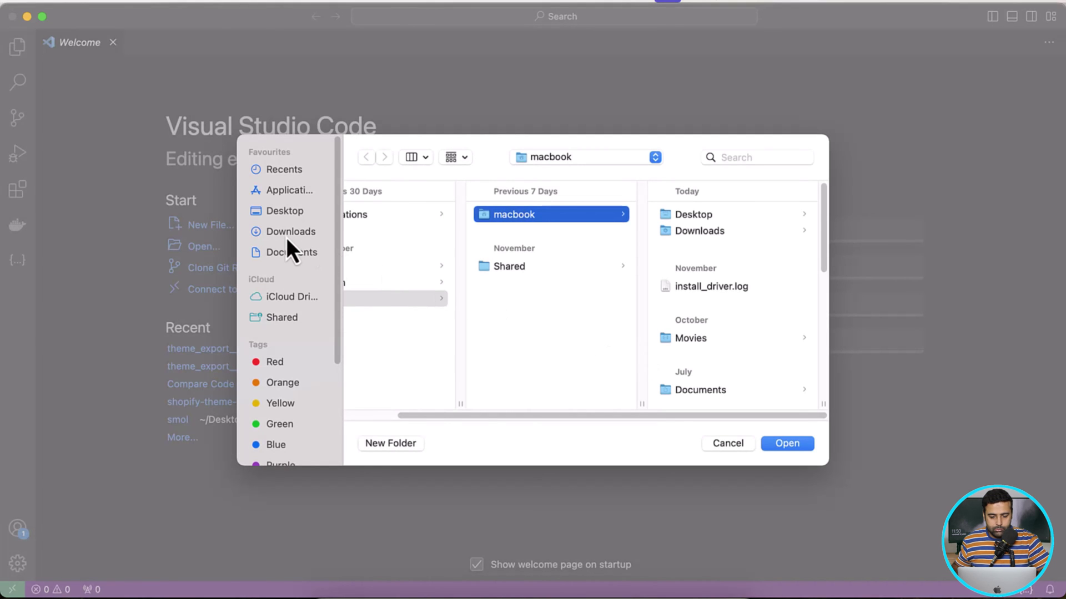
{"action": "left_click", "coordinate": [287, 235]}
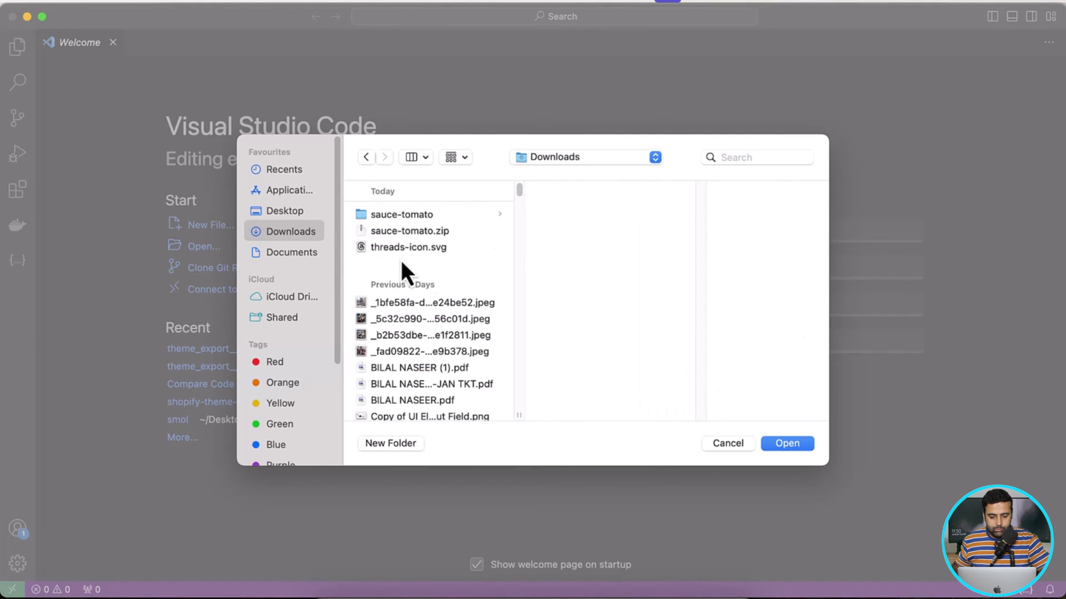
{"action": "left_click", "coordinate": [439, 268]}
{"action": "left_click", "coordinate": [781, 445]}
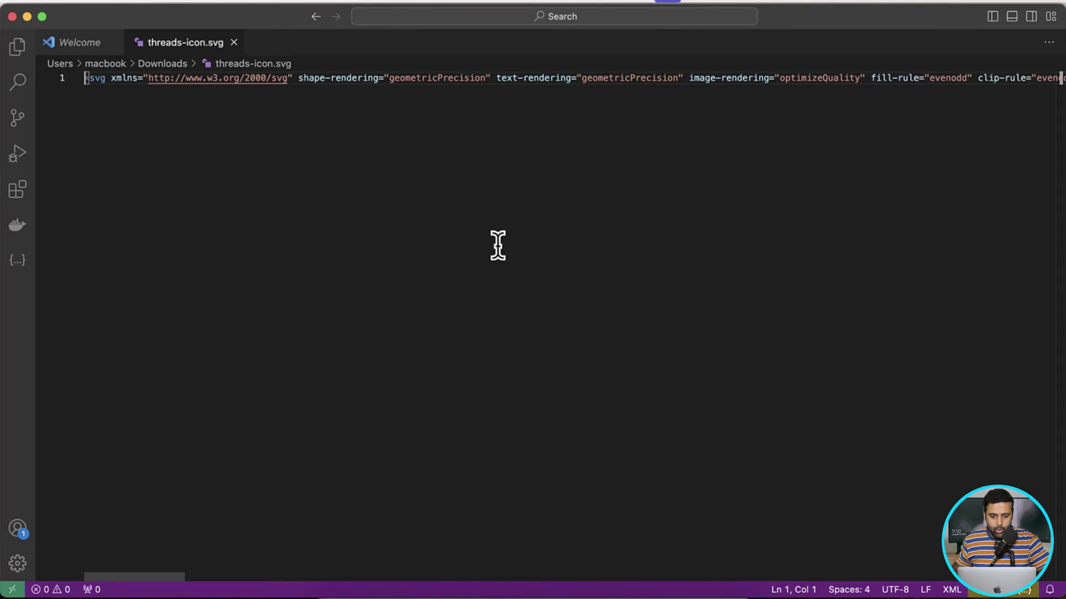
{"action": "key", "text": "super+a"}
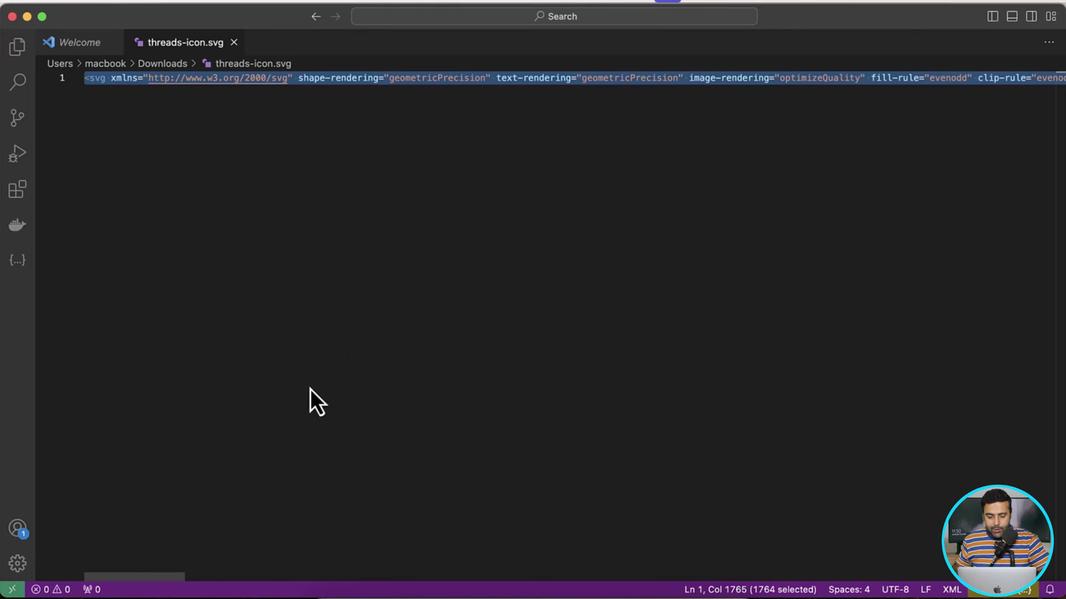
{"action": "scroll", "coordinate": [205, 589], "scroll_direction": "right", "scroll_amount": 3}
{"action": "scroll", "coordinate": [206, 588], "scroll_direction": "right", "scroll_amount": 10}
{"action": "scroll", "coordinate": [345, 588], "scroll_direction": "left", "scroll_amount": 5}
{"action": "scroll", "coordinate": [48, 576], "scroll_direction": "left", "scroll_amount": 6}
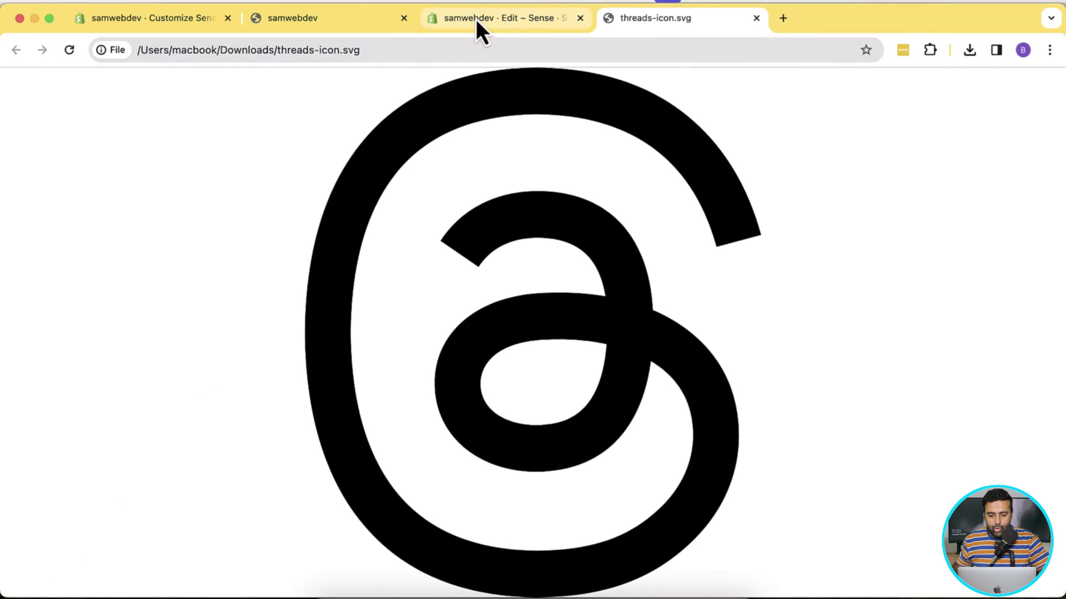
Step: Replace all of the icon-tiktok.liquid code with the pasted Threads SVG
{"action": "left_click", "coordinate": [476, 20]}
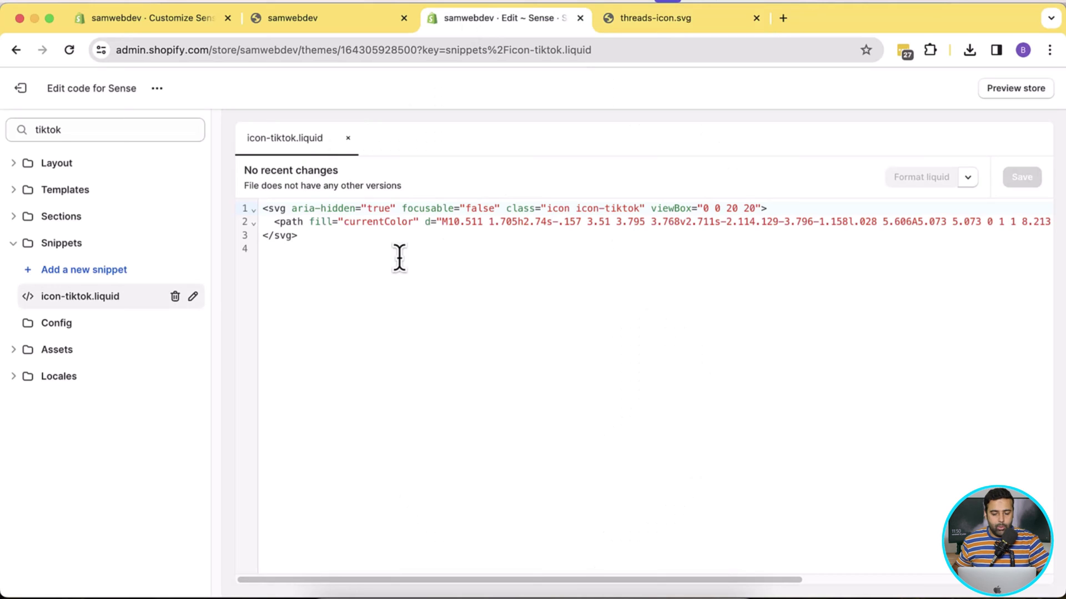
{"action": "key", "text": "cmd+a"}
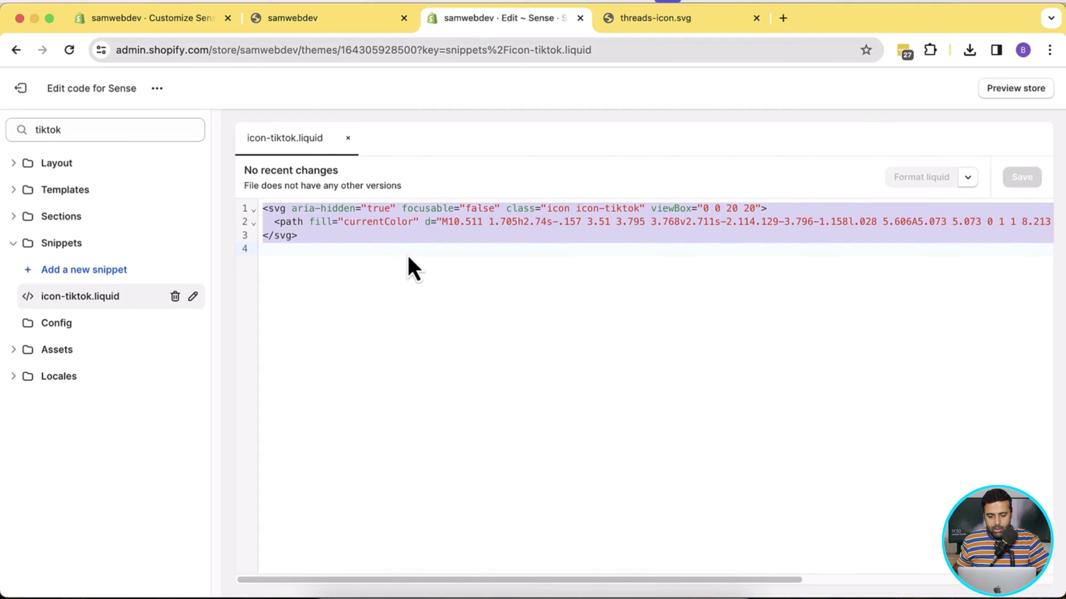
{"action": "key", "text": "cmd+v"}
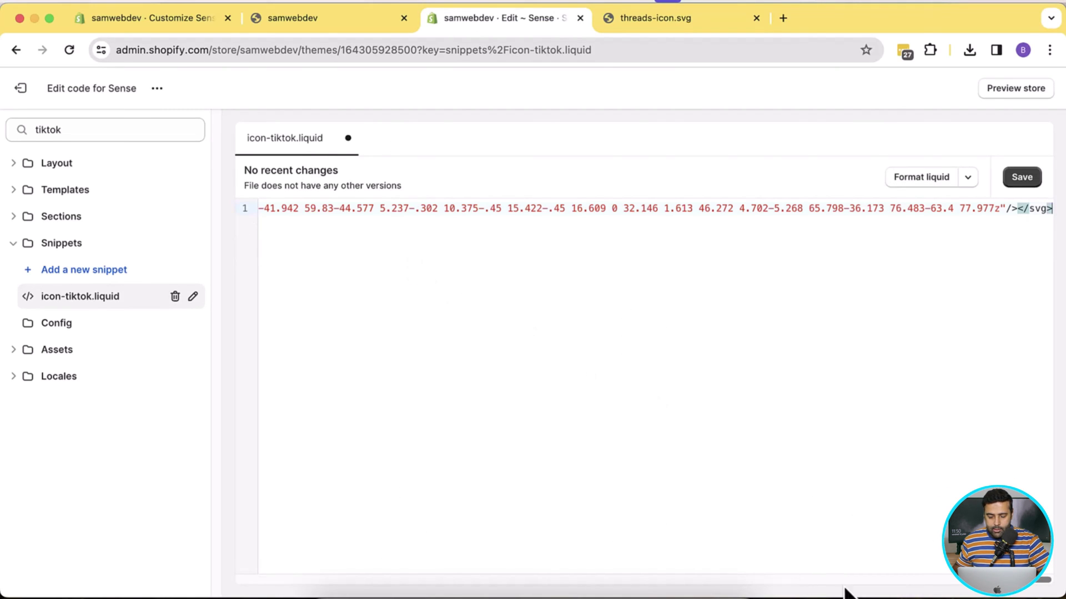
{"action": "scroll", "coordinate": [767, 592], "scroll_direction": "left", "scroll_amount": 15}
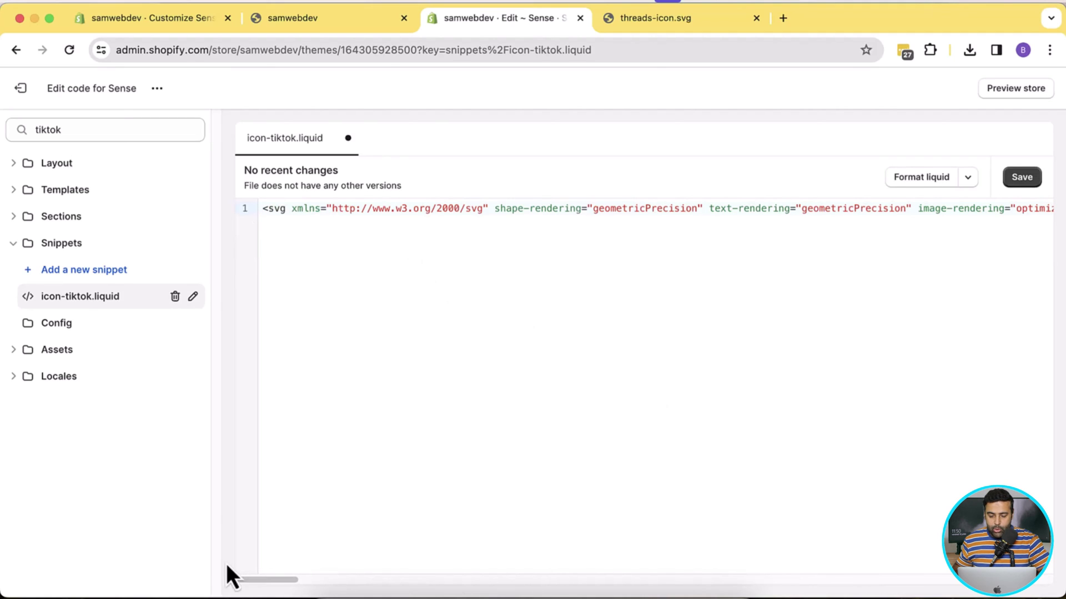
Step: Add class="icon" to the svg tag and save the snippet
{"action": "left_click", "coordinate": [490, 209]}
{"action": "key", "text": "super+a"}
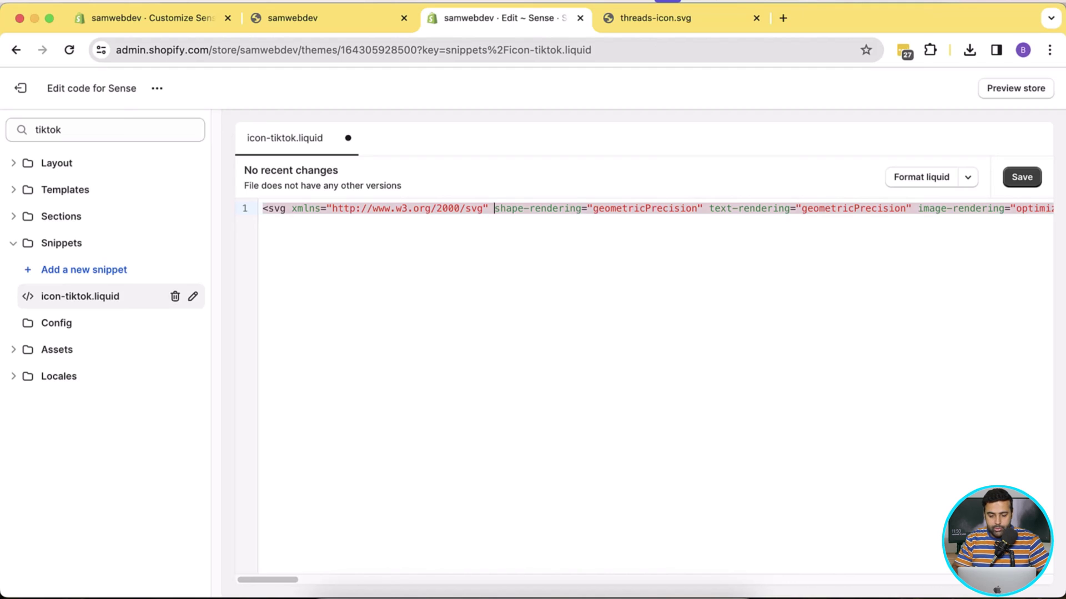
{"action": "type", "text": "class="}
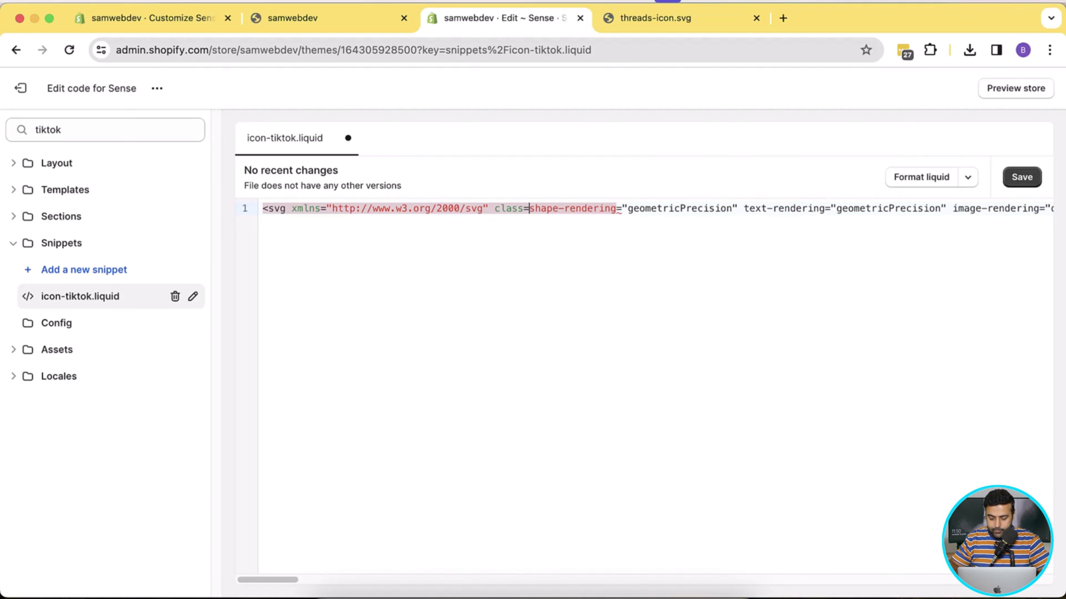
{"action": "type", "text": "\"\""}
{"action": "key", "text": "Left"}
{"action": "key", "text": "Left"}
{"action": "type", "text": "icon"}
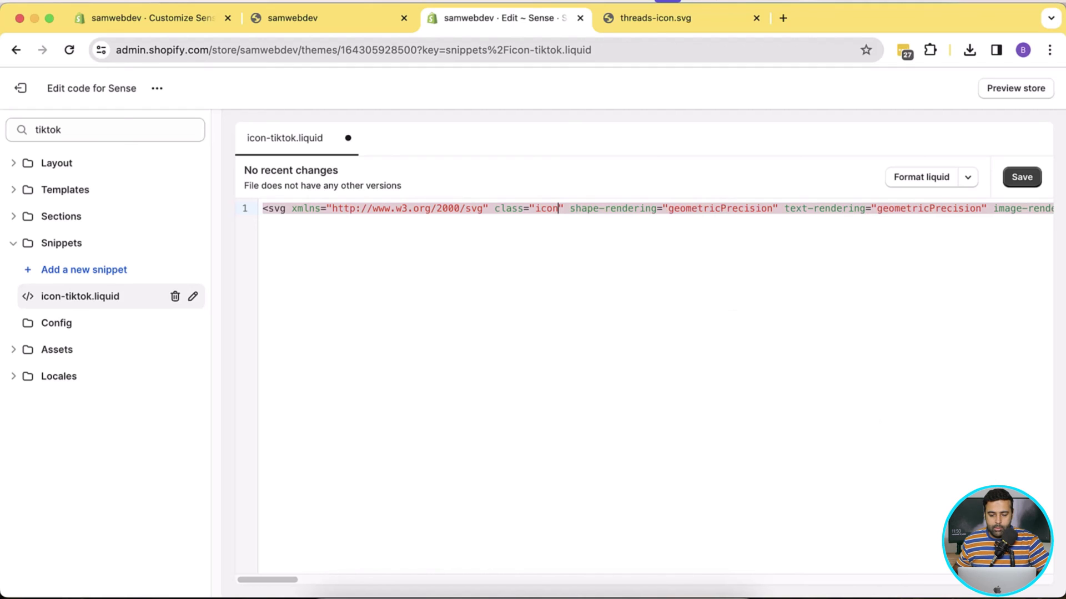
{"action": "left_click", "coordinate": [497, 207]}
{"action": "mouse_move", "coordinate": [525, 208]}
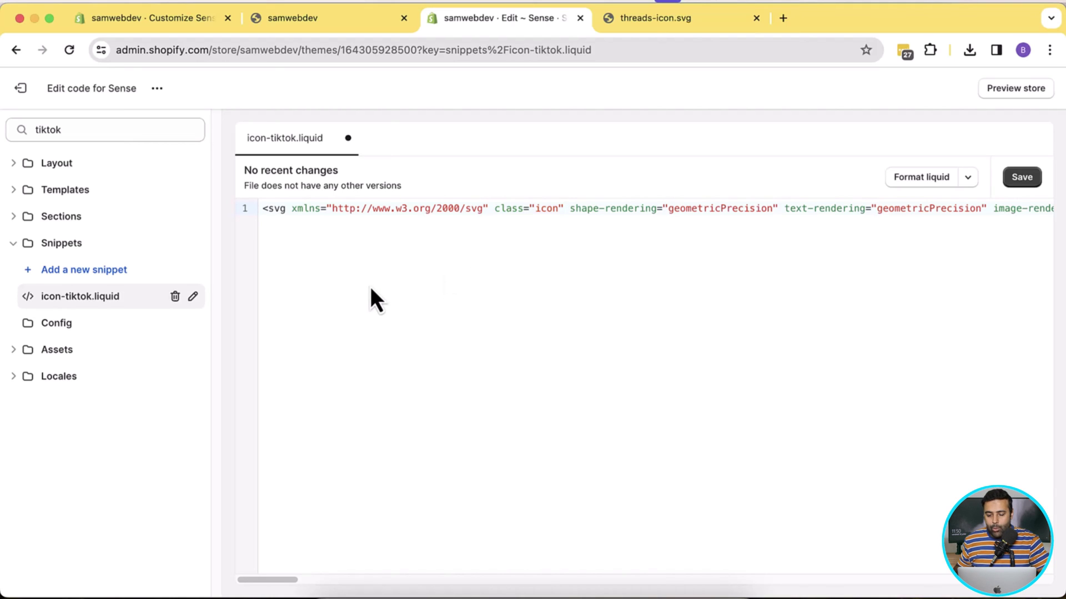
{"action": "left_click", "coordinate": [1026, 178]}
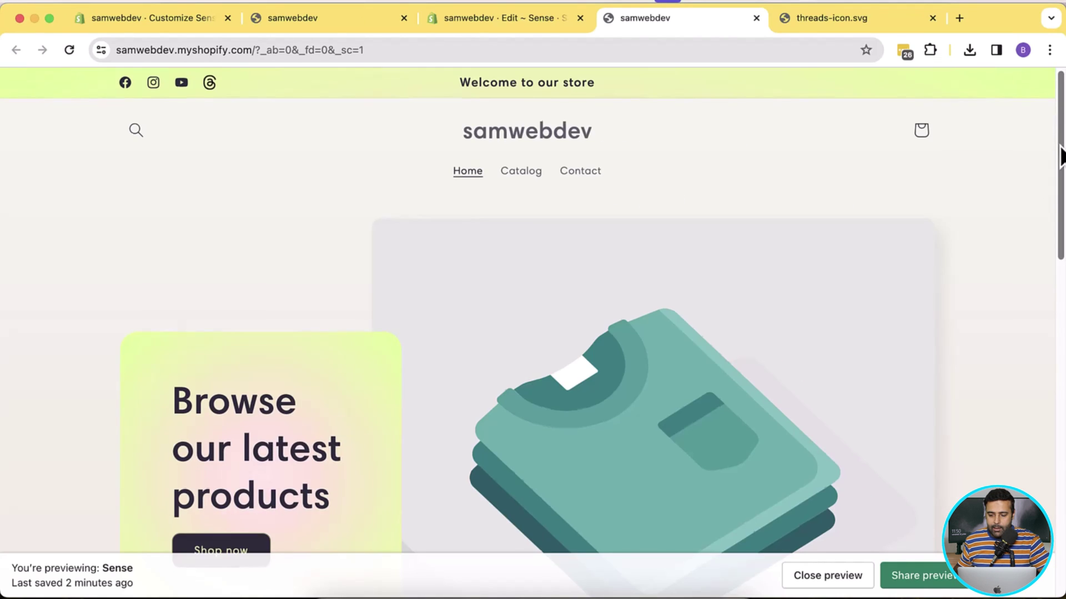
{"action": "scroll", "coordinate": [534, 333], "scroll_direction": "down", "scroll_amount": 3}
{"action": "scroll", "coordinate": [534, 333], "scroll_direction": "down", "scroll_amount": 3}
{"action": "scroll", "coordinate": [533, 333], "scroll_direction": "down", "scroll_amount": 3}
{"action": "scroll", "coordinate": [533, 333], "scroll_direction": "down", "scroll_amount": 3}
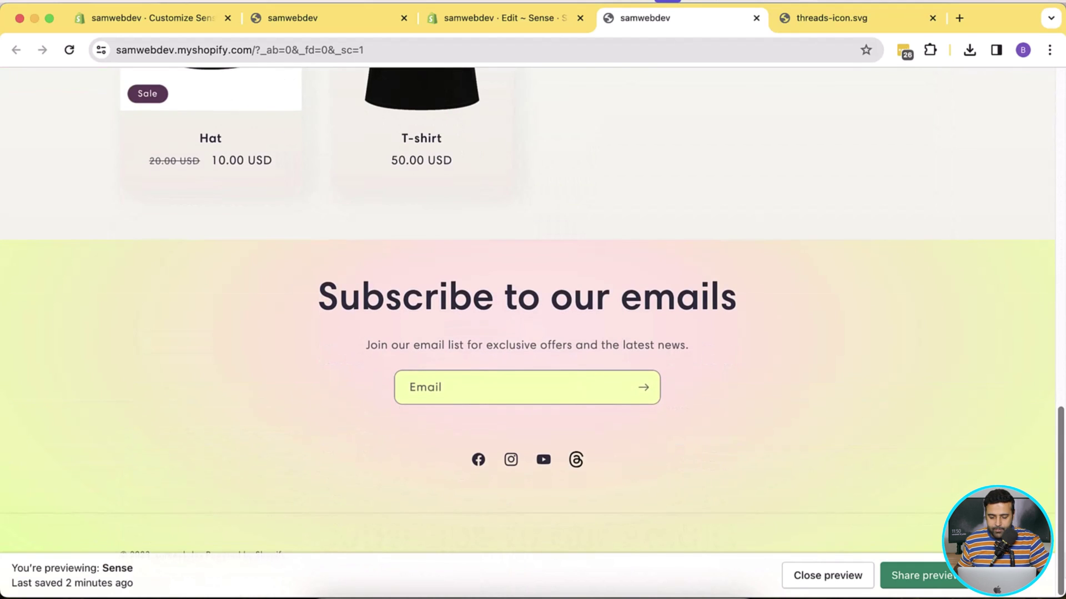